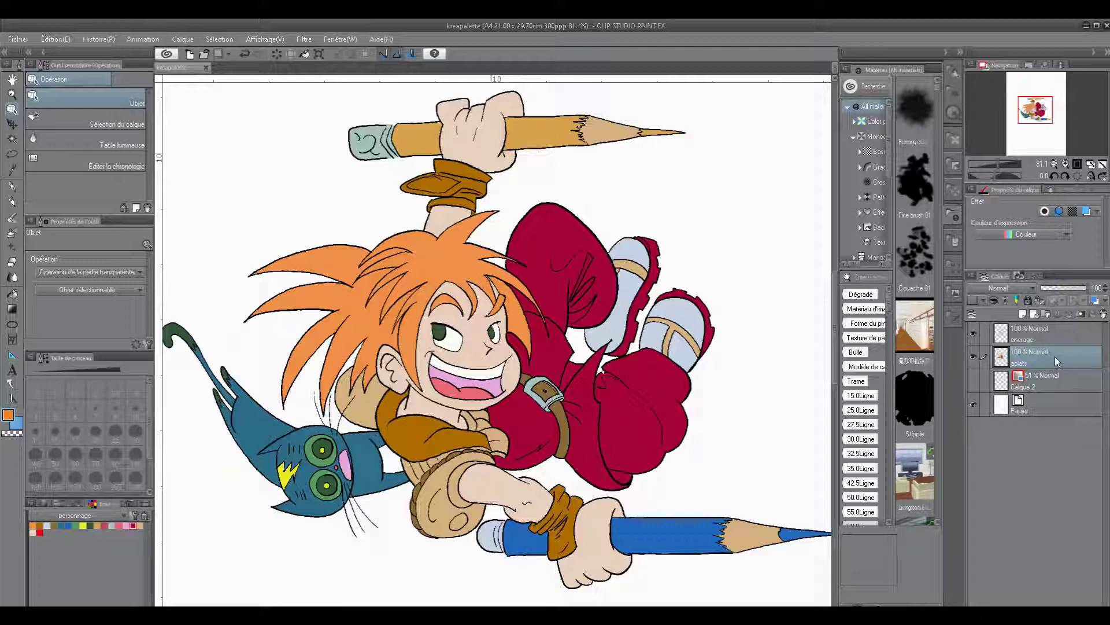
Add a Luminosité/contraste correction layer above the aplats layer with the brightness set to -30.
{"action": "key", "text": "super+plus"}
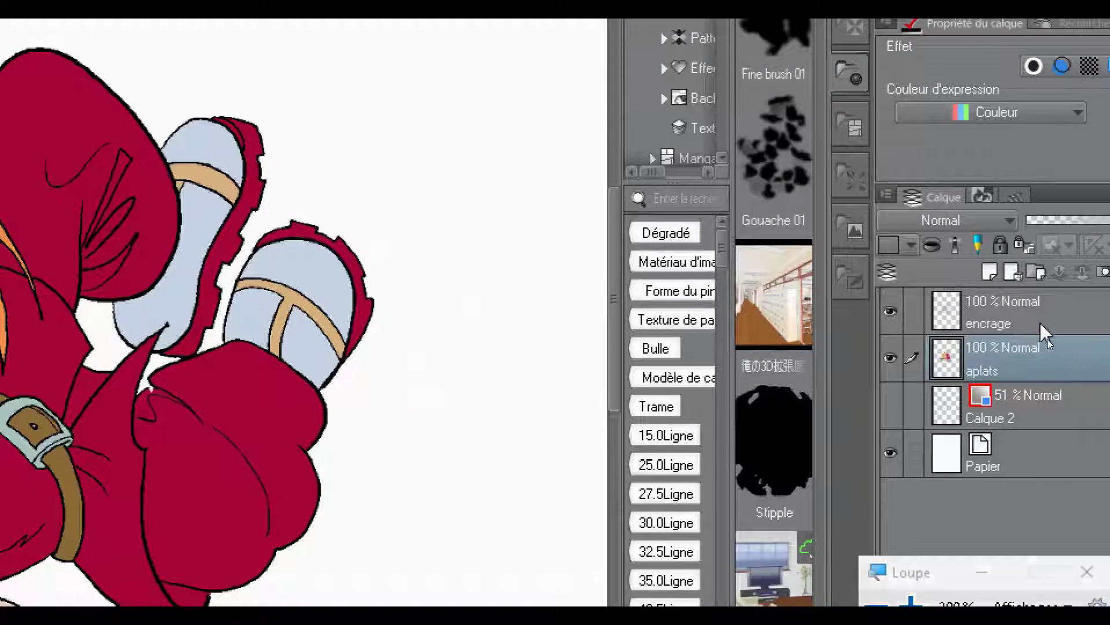
{"action": "right_click", "coordinate": [1008, 361]}
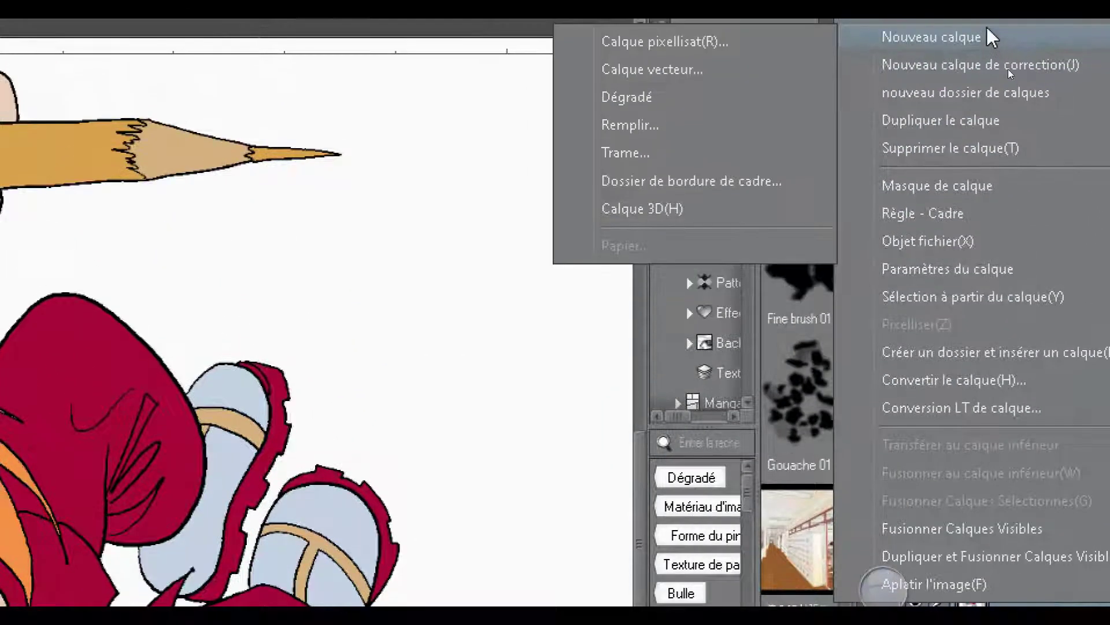
{"action": "mouse_move", "coordinate": [985, 66]}
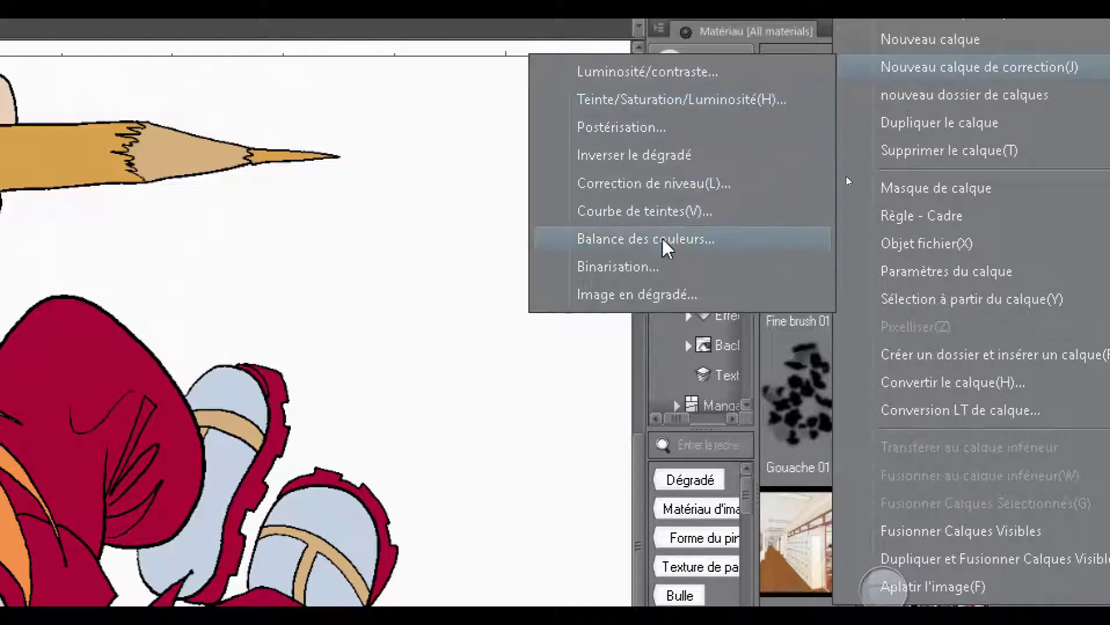
{"action": "left_click", "coordinate": [648, 73]}
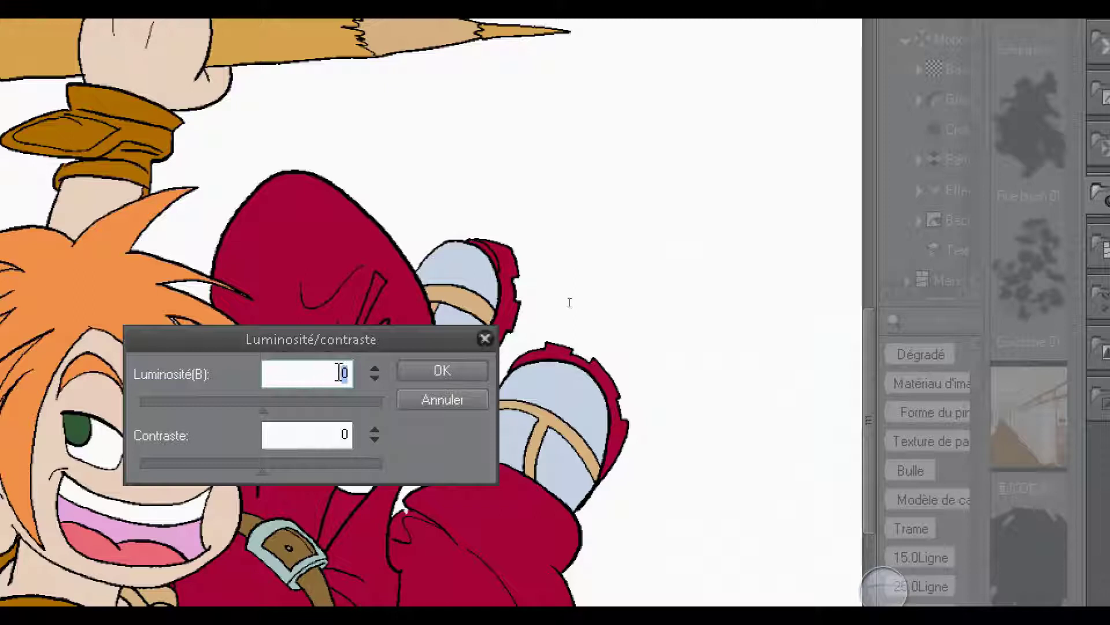
{"action": "type", "text": "-30"}
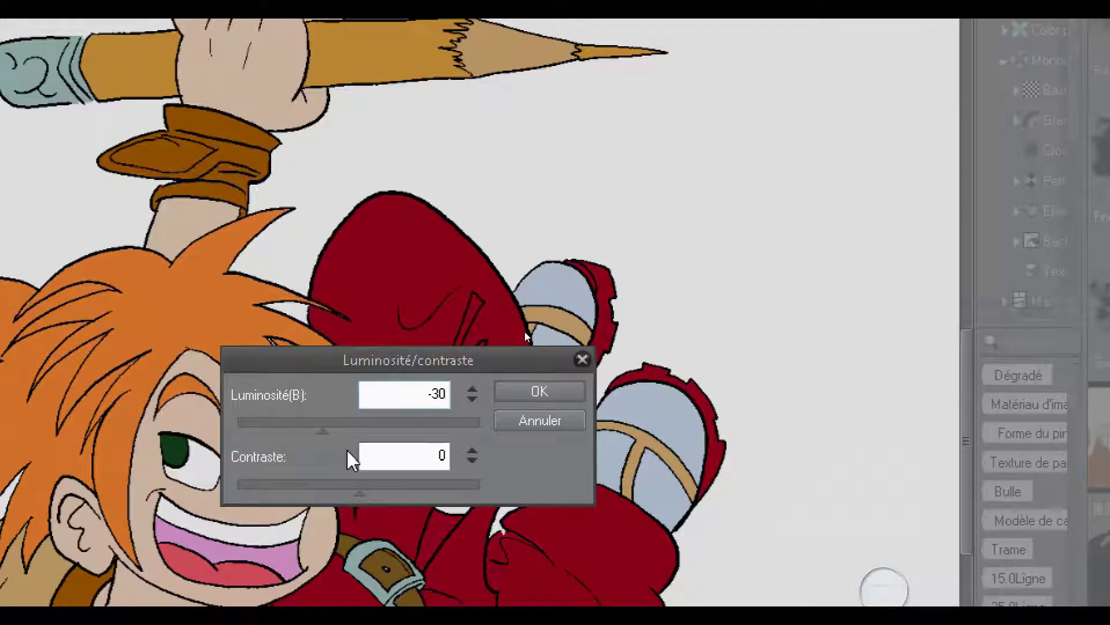
{"action": "left_click", "coordinate": [544, 396]}
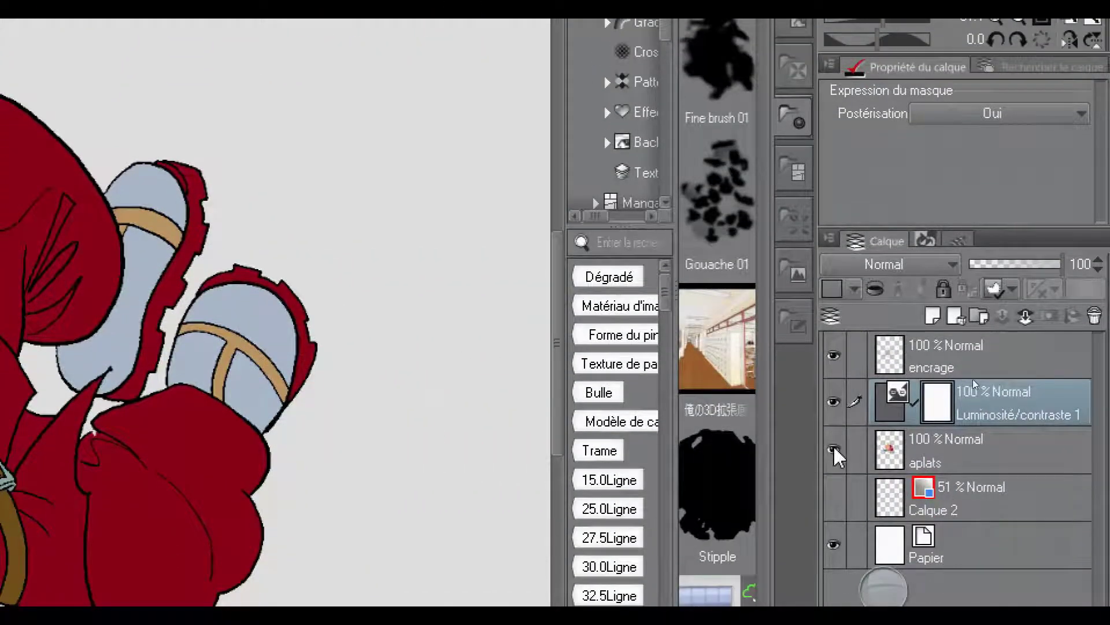
Hide the aplats, Papier and encrage layers so that only the correction layer stays visible.
{"action": "left_click", "coordinate": [833, 449]}
{"action": "left_click", "coordinate": [833, 547]}
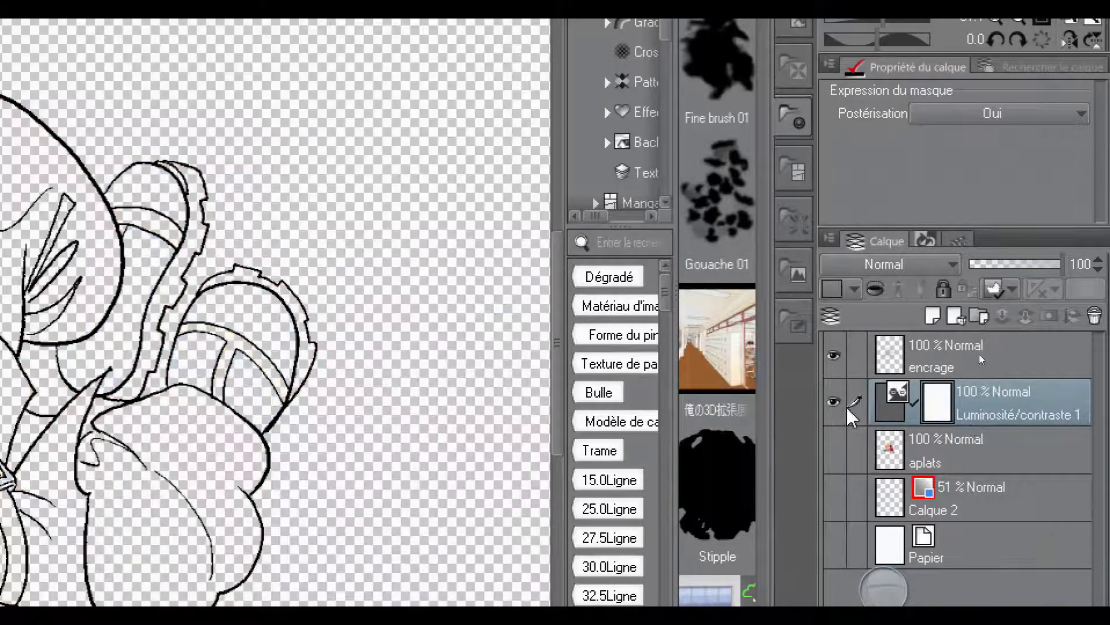
{"action": "left_click", "coordinate": [833, 360]}
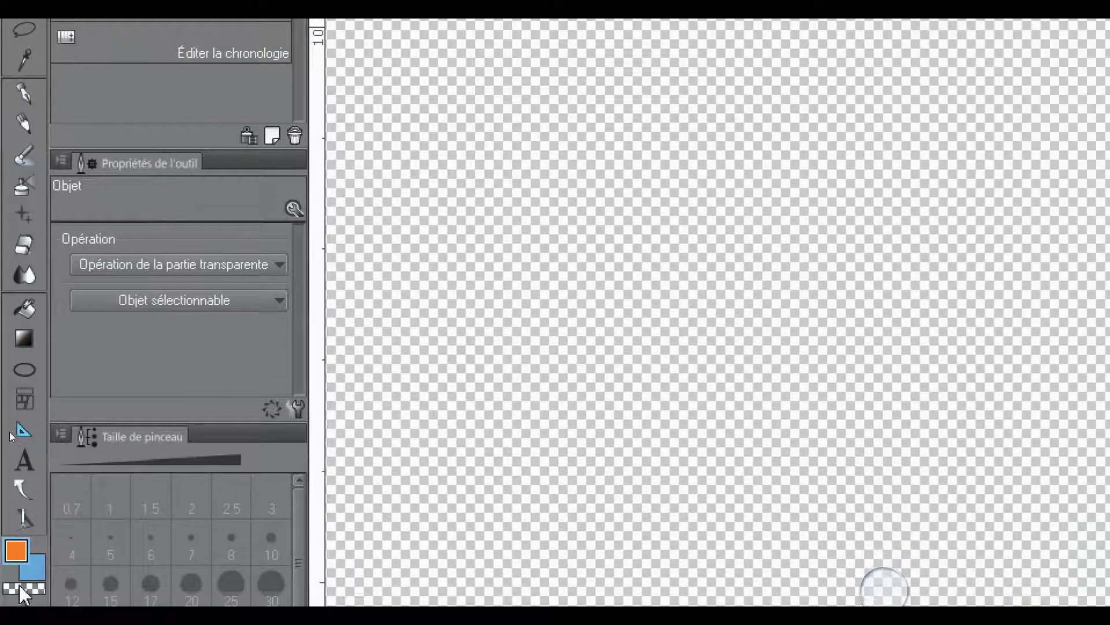
Fill the correction layer's whole mask with the transparent colour using the Fill tool.
{"action": "left_click", "coordinate": [30, 589]}
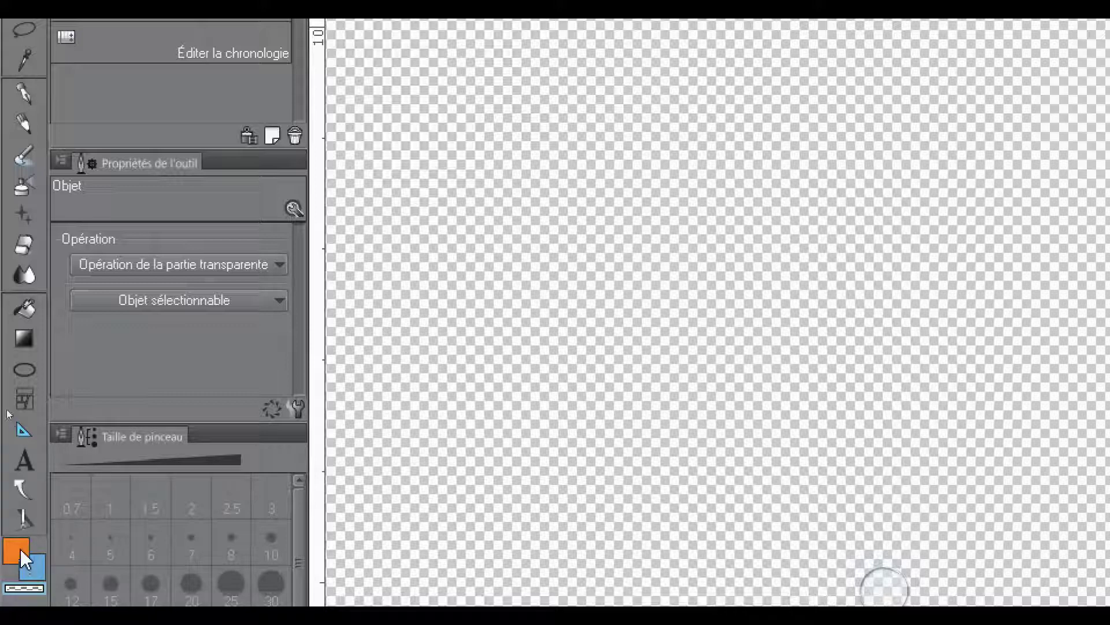
{"action": "left_click", "coordinate": [18, 311]}
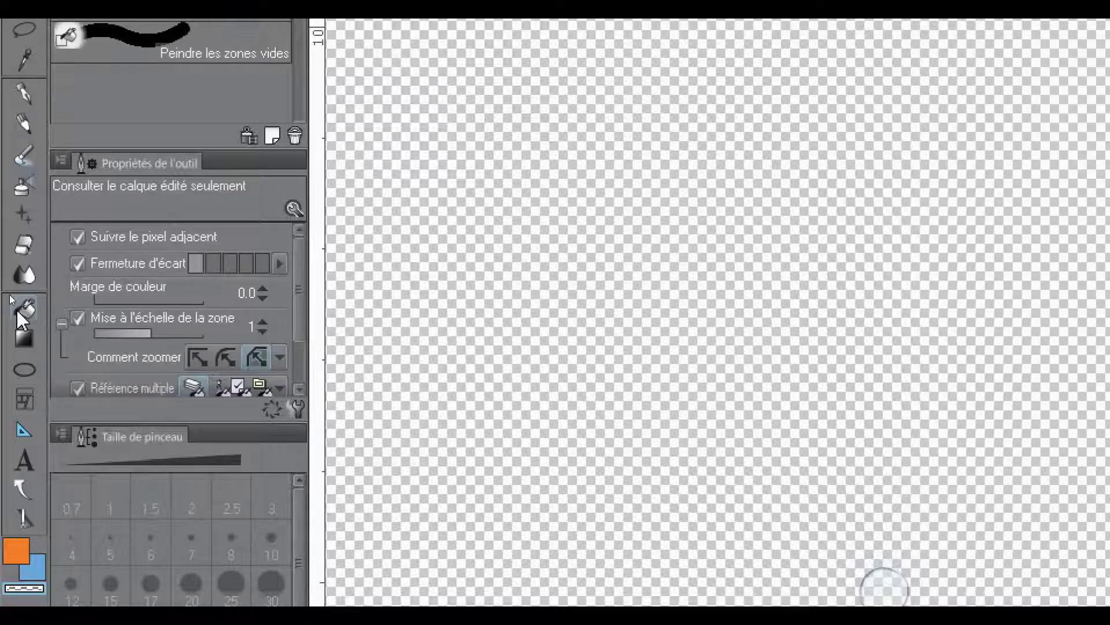
{"action": "key", "text": "Tab"}
{"action": "key", "text": "Tab"}
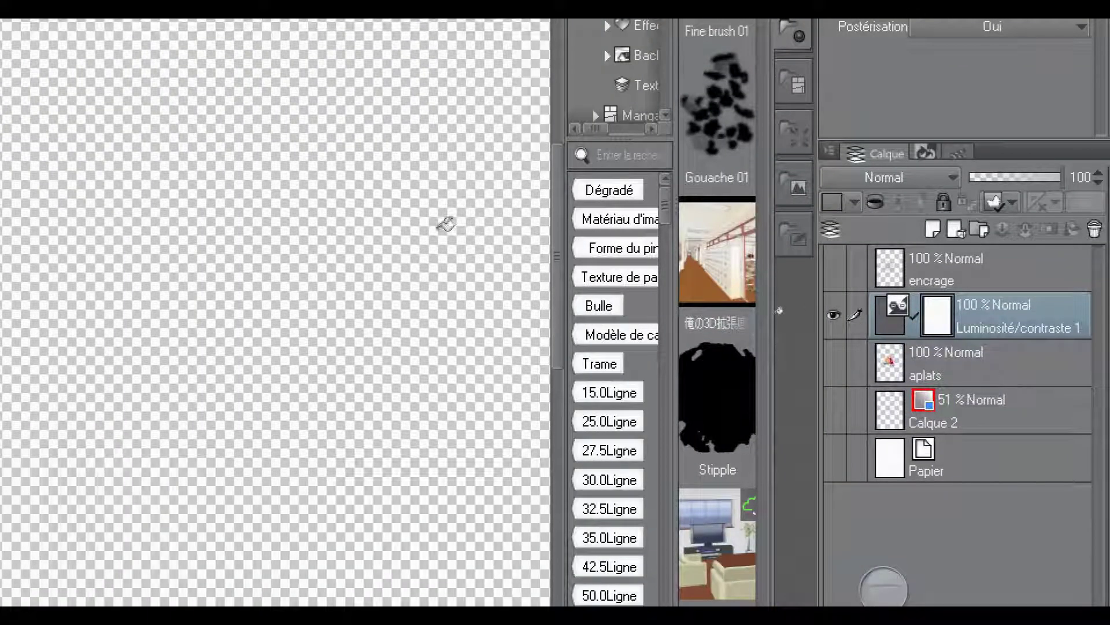
{"action": "left_click", "coordinate": [440, 229]}
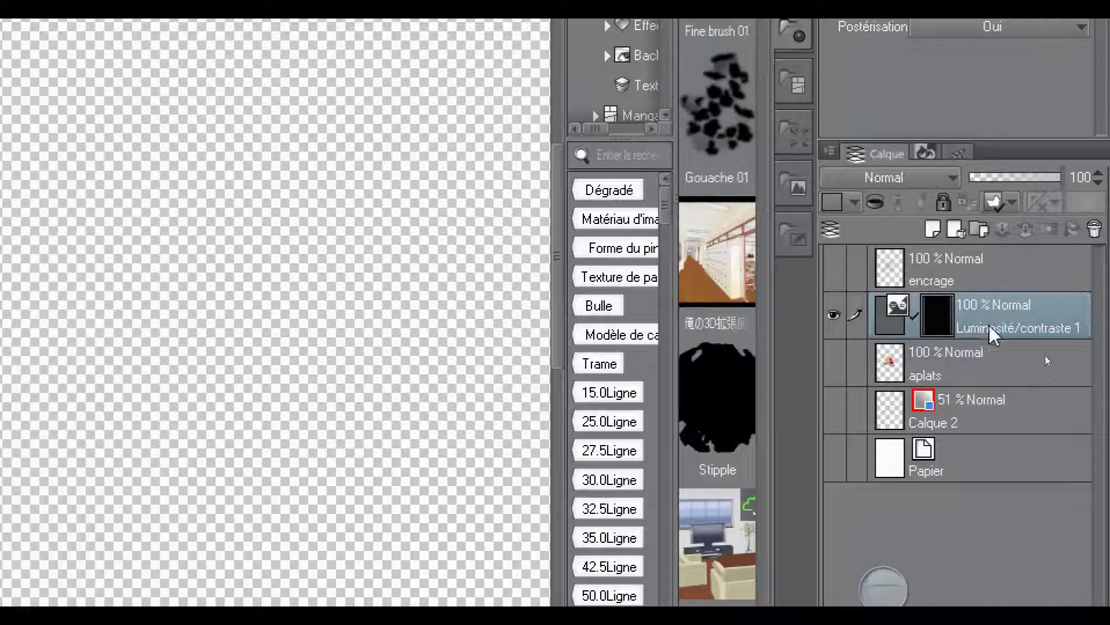
Show the encrage, aplats and Papier layers again, leaving Calque 2 hidden.
{"action": "left_click", "coordinate": [834, 268]}
{"action": "left_click", "coordinate": [845, 364]}
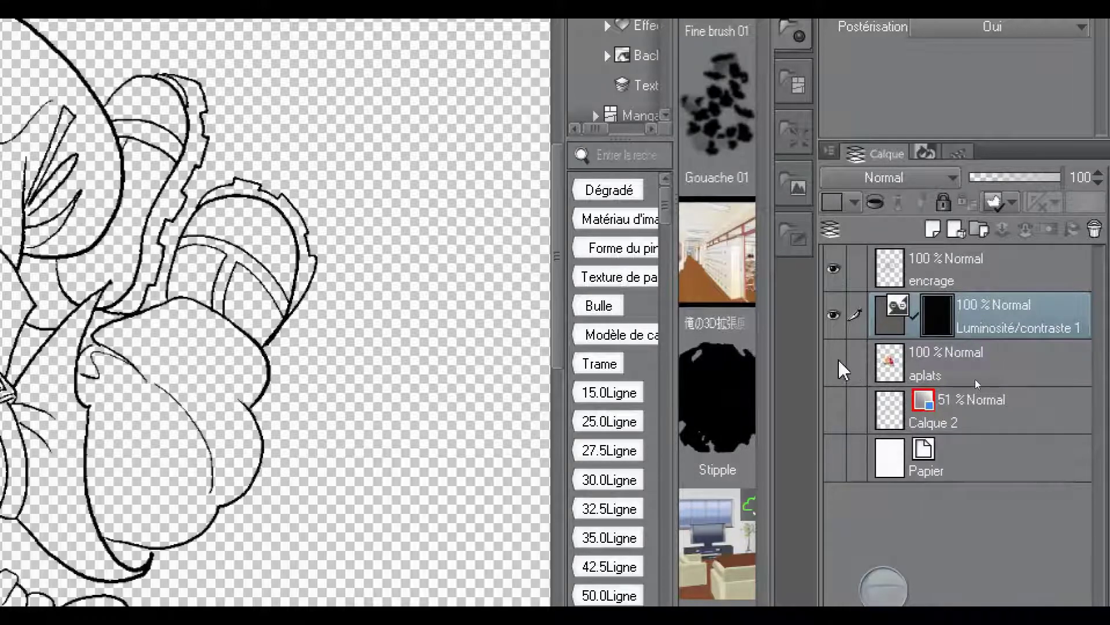
{"action": "left_click", "coordinate": [839, 411]}
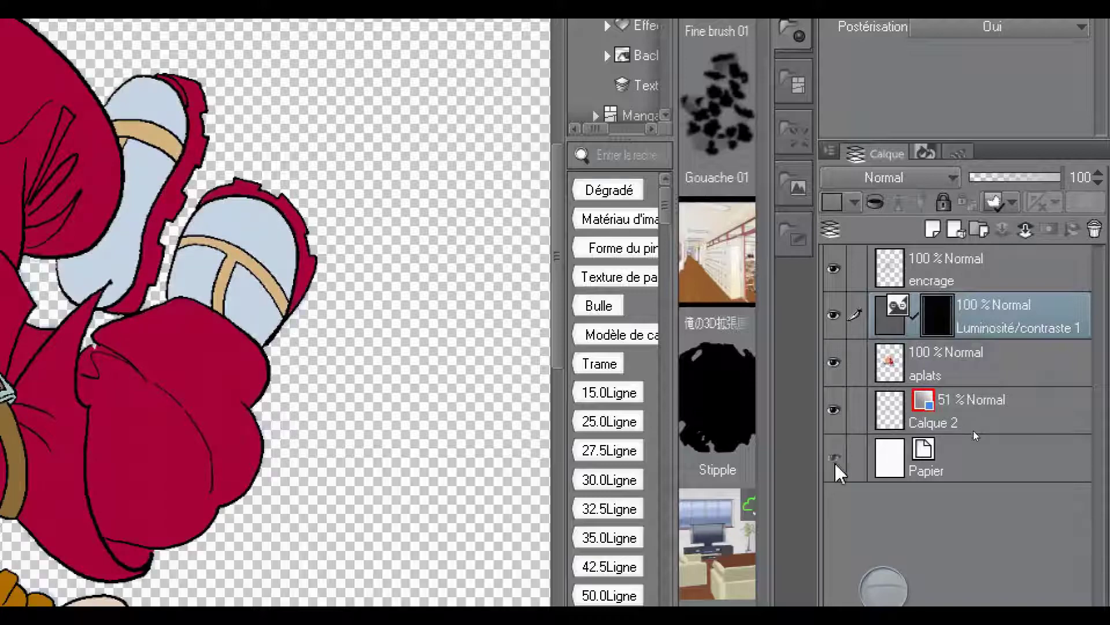
{"action": "left_click", "coordinate": [834, 458]}
{"action": "left_click", "coordinate": [834, 411]}
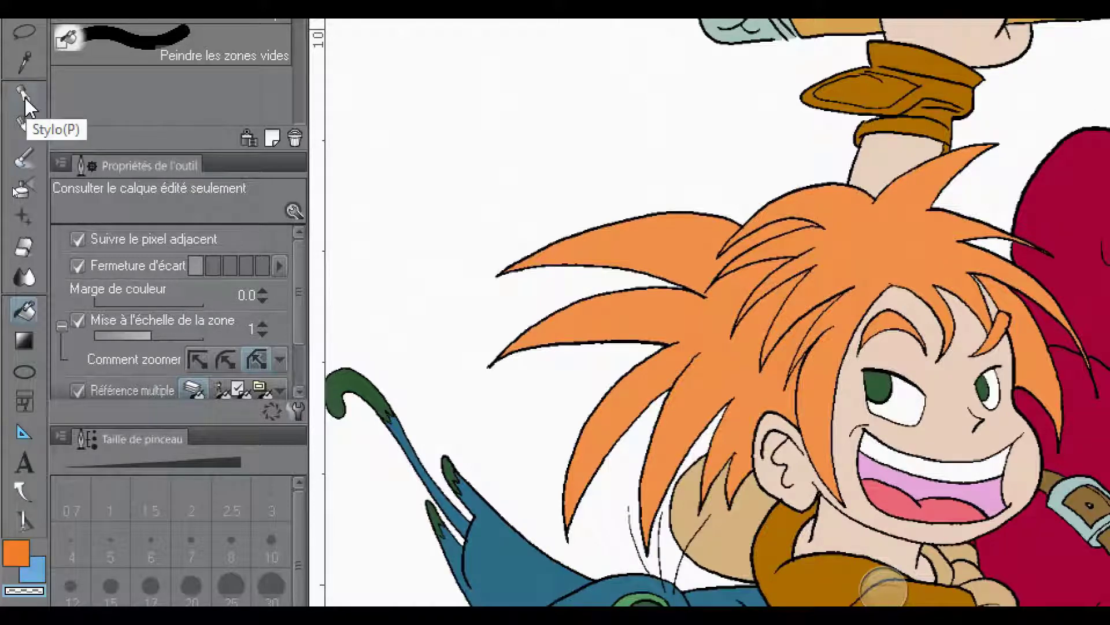
Activate the Plume G pen with orange as the drawing colour.
{"action": "left_click", "coordinate": [24, 98]}
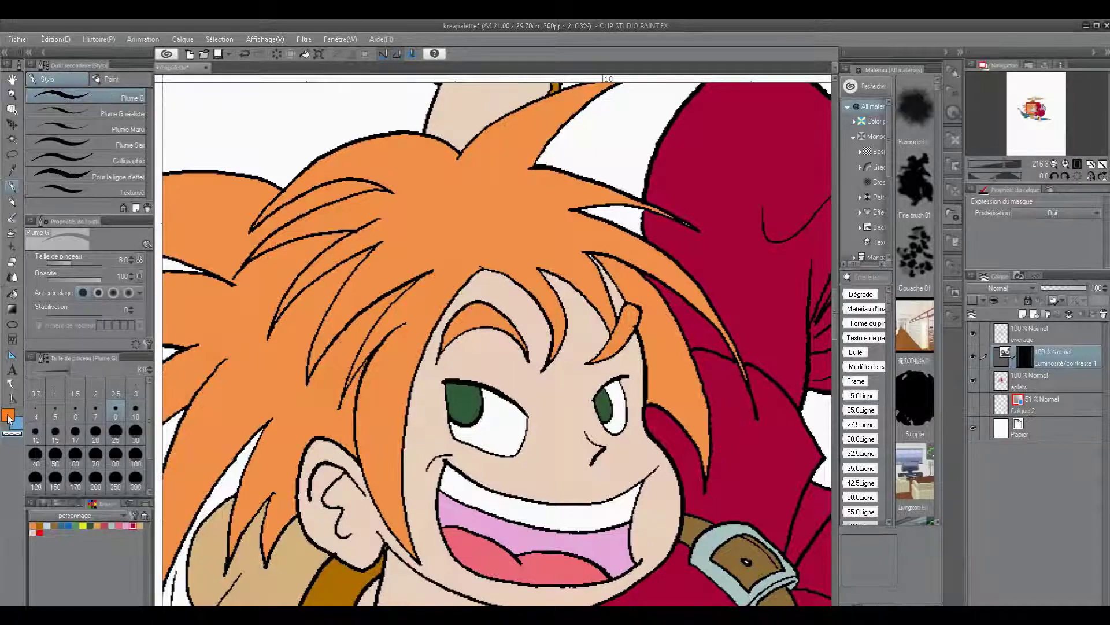
{"action": "left_click", "coordinate": [9, 415]}
{"action": "left_click", "coordinate": [18, 425]}
{"action": "left_click", "coordinate": [16, 435]}
{"action": "left_click", "coordinate": [8, 415]}
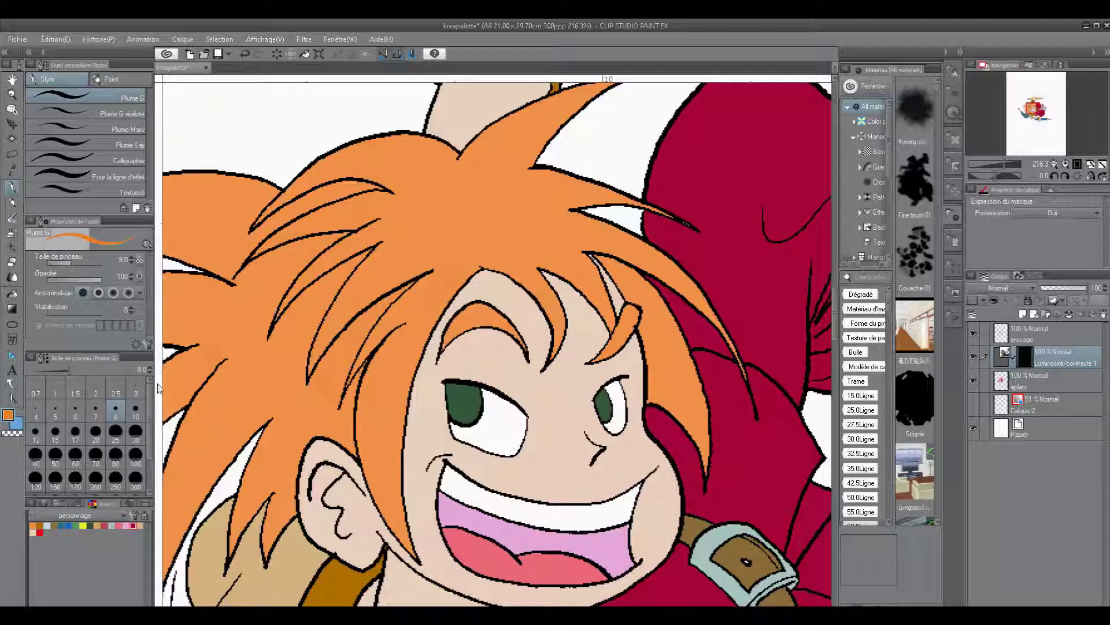
Draw a short trial shadow stroke down the character's forehead, and erase it with the transparent colour.
{"action": "left_click_drag", "start_coordinate": [504, 279], "coordinate": [472, 374]}
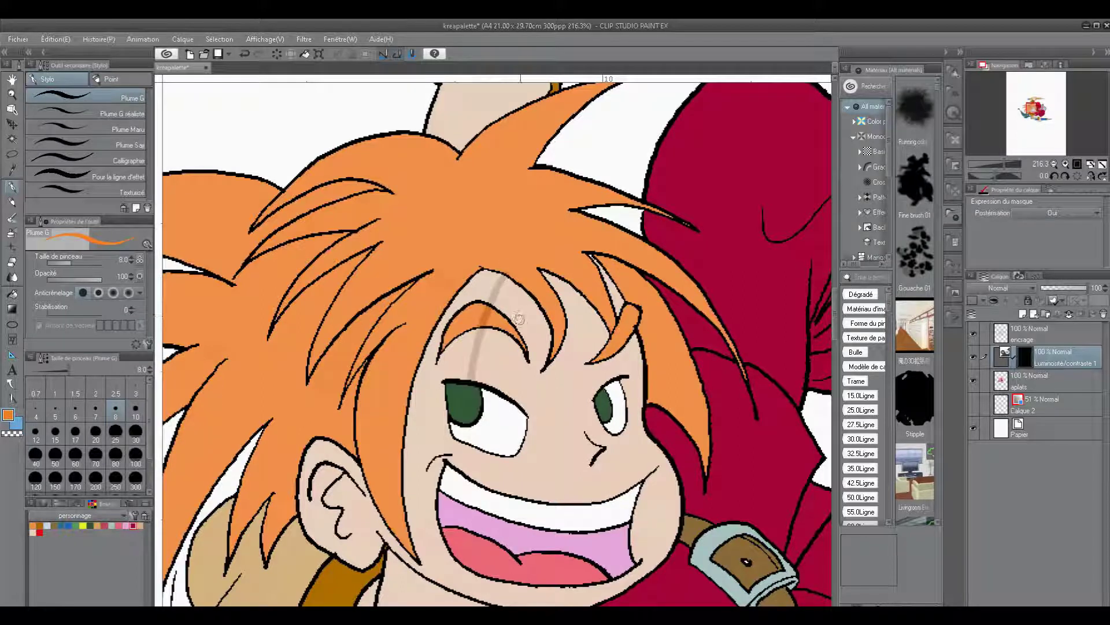
{"action": "left_click", "coordinate": [11, 433]}
{"action": "left_click_drag", "start_coordinate": [485, 333], "coordinate": [462, 383]}
{"action": "left_click_drag", "start_coordinate": [483, 323], "coordinate": [480, 318]}
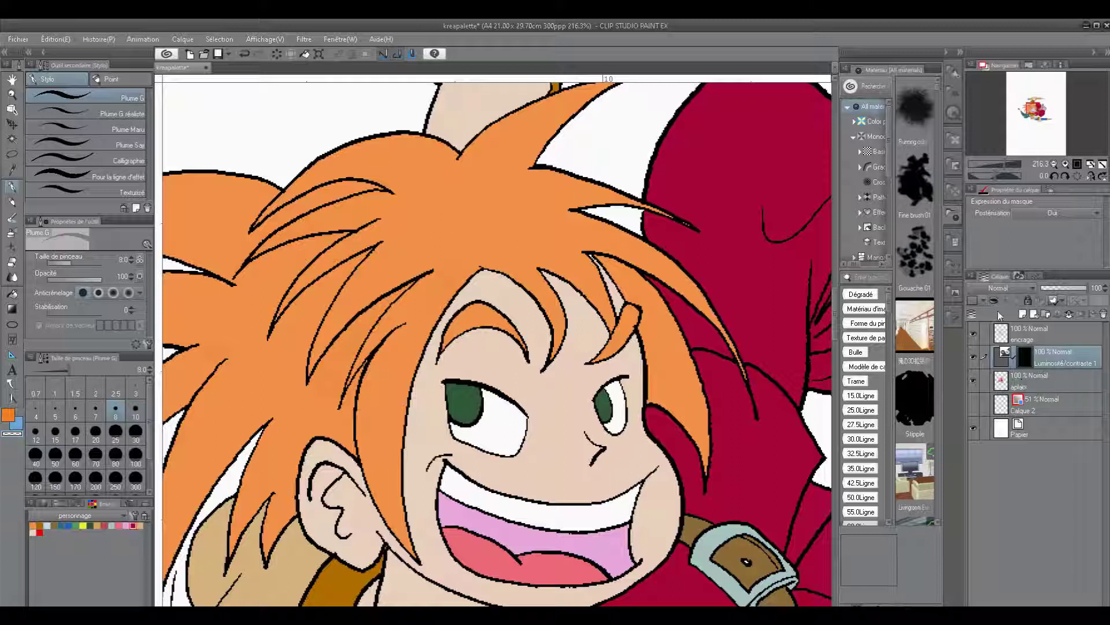
Draw the shadow boundary in orange with the Plume G pen on the mask, from the forehead through the mouth and neck into the brown collar.
{"action": "left_click", "coordinate": [7, 414]}
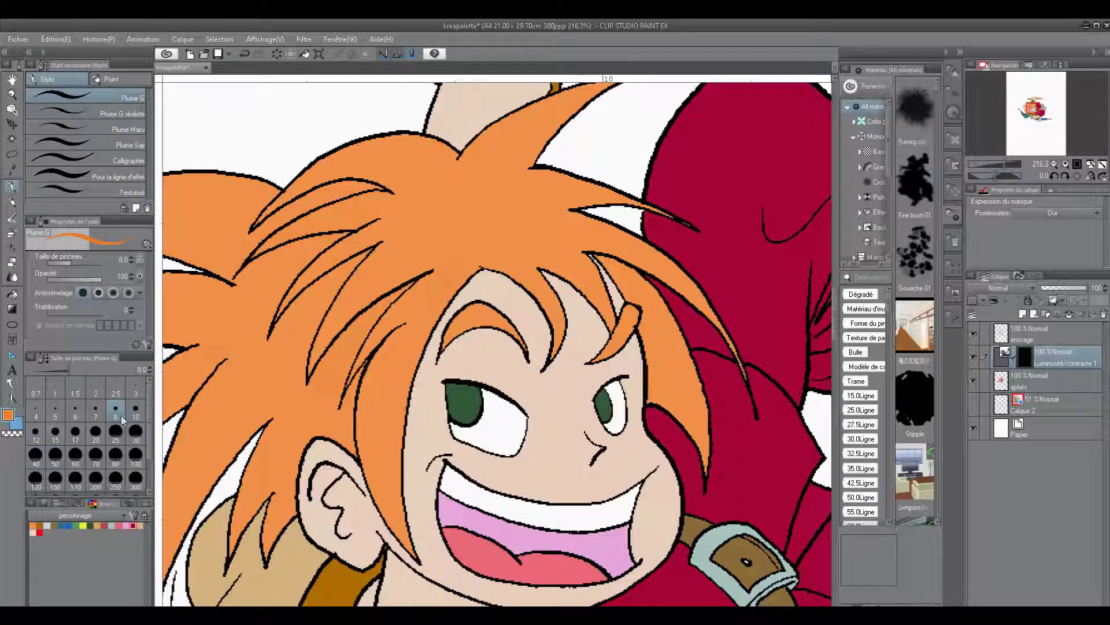
{"action": "mouse_move", "coordinate": [502, 279]}
{"action": "left_mouse_down"}
{"action": "mouse_move", "coordinate": [460, 378]}
{"action": "mouse_move", "coordinate": [463, 526]}
{"action": "mouse_move", "coordinate": [489, 571]}
{"action": "mouse_move", "coordinate": [484, 598]}
{"action": "mouse_move", "coordinate": [475, 576]}
{"action": "mouse_move", "coordinate": [468, 604]}
{"action": "left_mouse_up"}
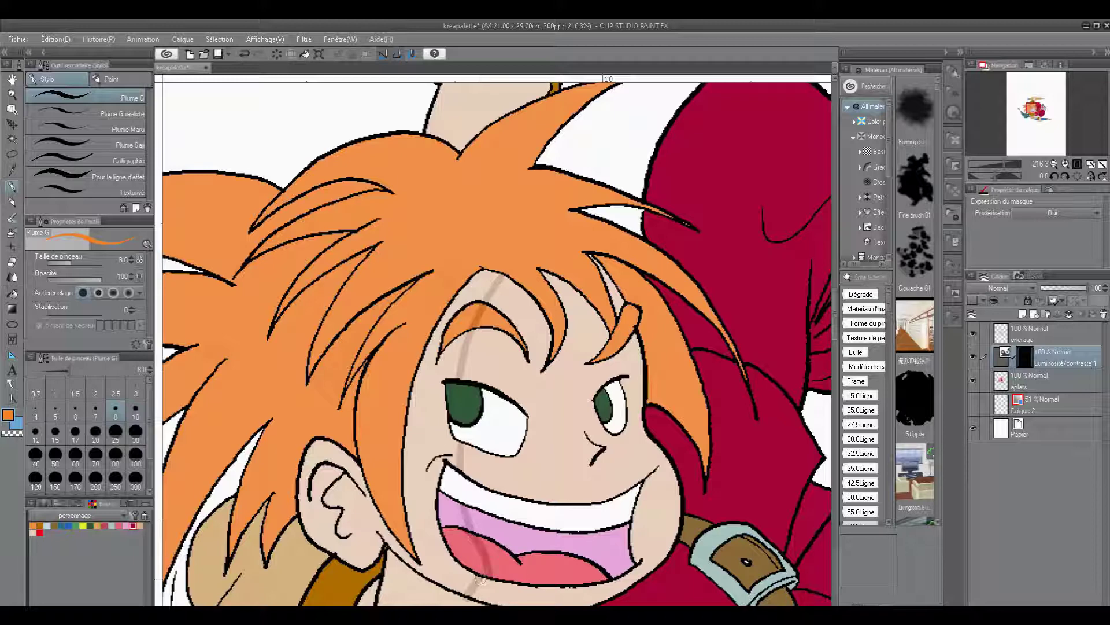
{"action": "left_click", "coordinate": [12, 94]}
{"action": "left_click", "coordinate": [600, 321]}
{"action": "left_click_drag", "start_coordinate": [583, 474], "coordinate": [603, 452]}
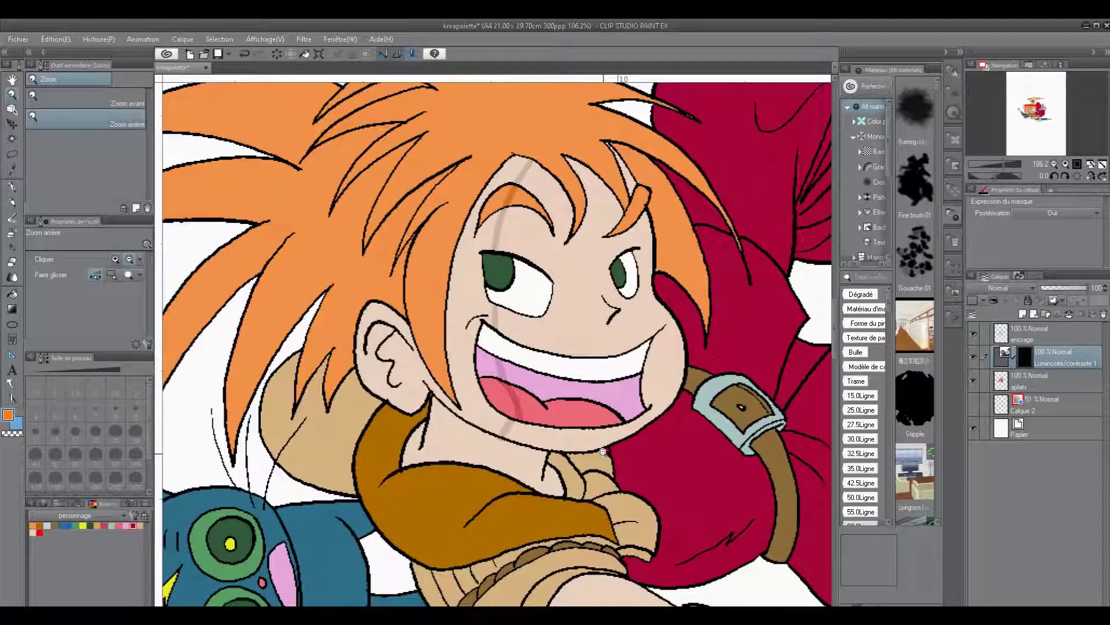
{"action": "left_click", "coordinate": [12, 186]}
{"action": "mouse_move", "coordinate": [501, 436]}
{"action": "left_mouse_down"}
{"action": "mouse_move", "coordinate": [497, 464]}
{"action": "mouse_move", "coordinate": [518, 540]}
{"action": "left_mouse_up"}
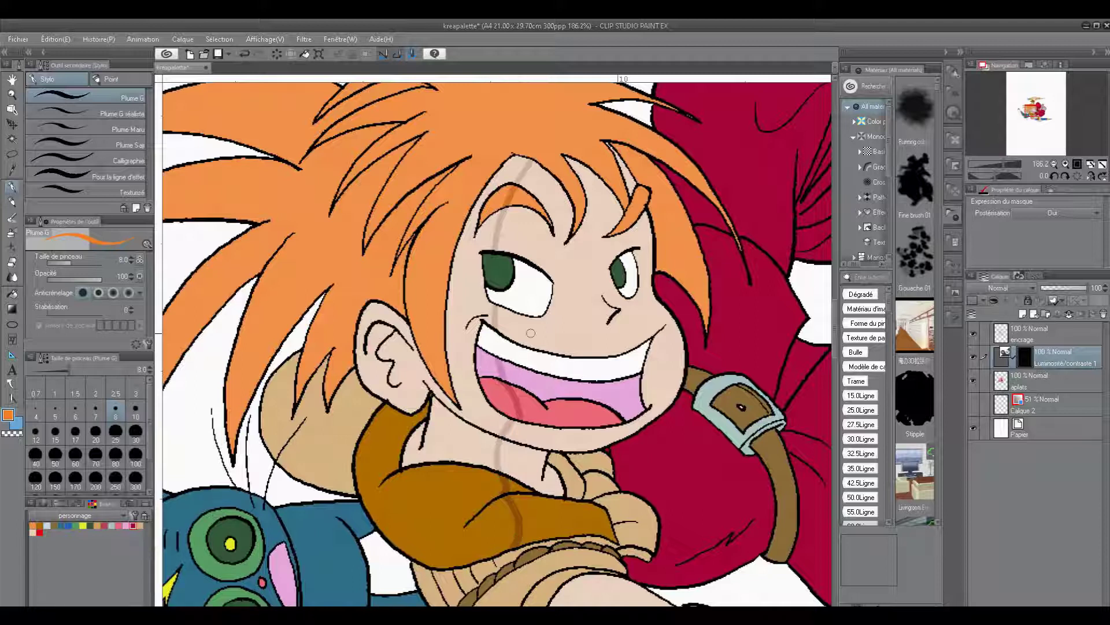
Fill the ear side of the face, the neck and the ear with shadow on the mask.
{"action": "left_click", "coordinate": [13, 293]}
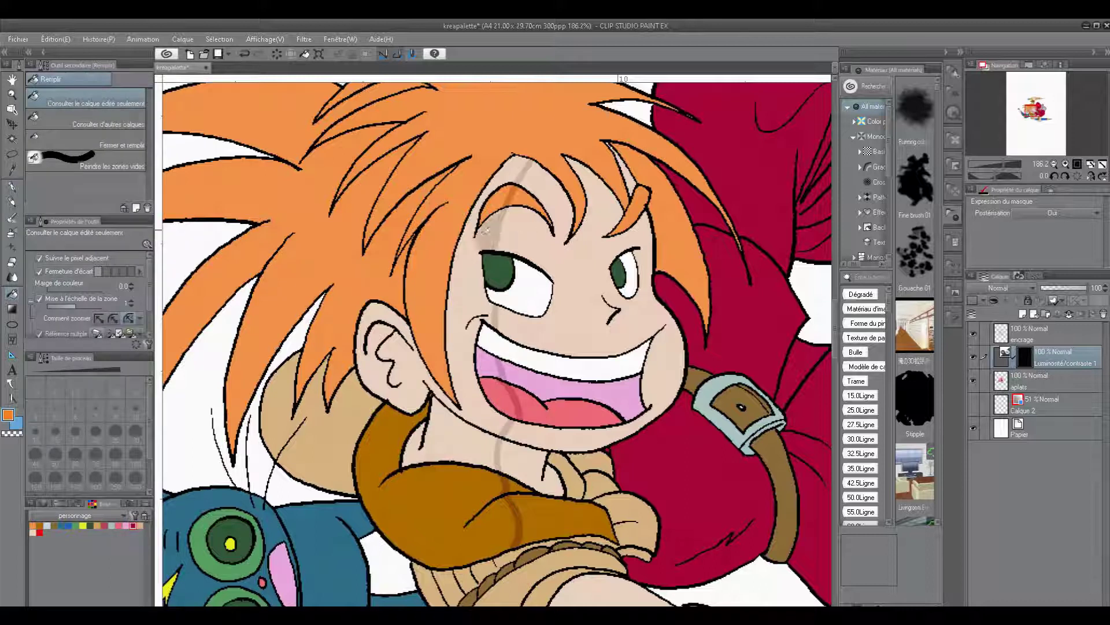
{"action": "left_click", "coordinate": [469, 254]}
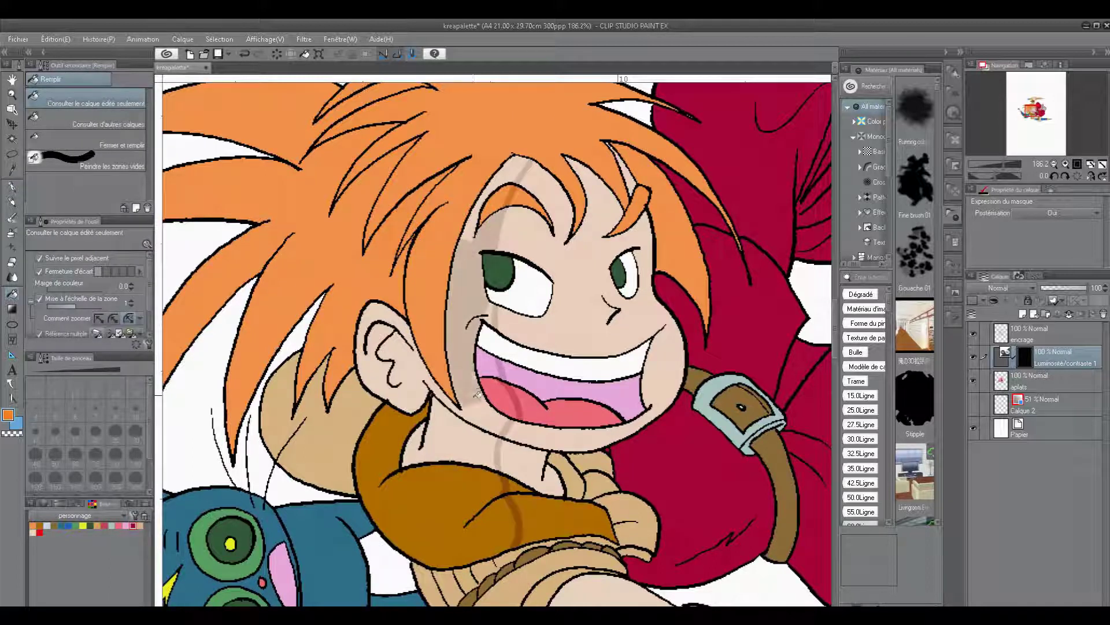
{"action": "left_click", "coordinate": [486, 443]}
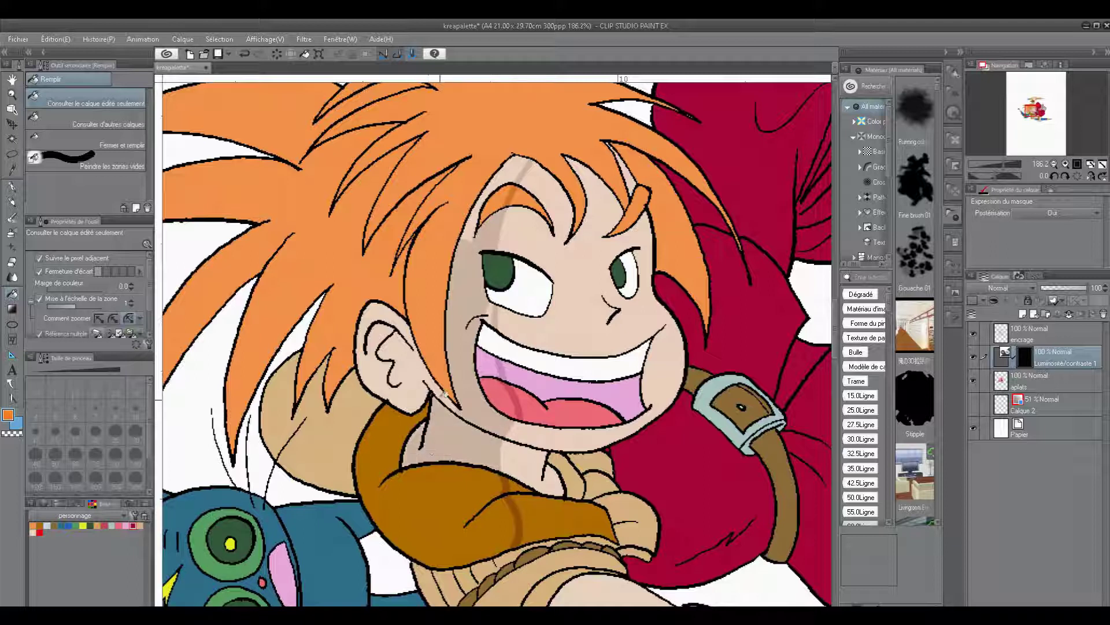
{"action": "left_click", "coordinate": [416, 367]}
{"action": "left_click", "coordinate": [389, 310]}
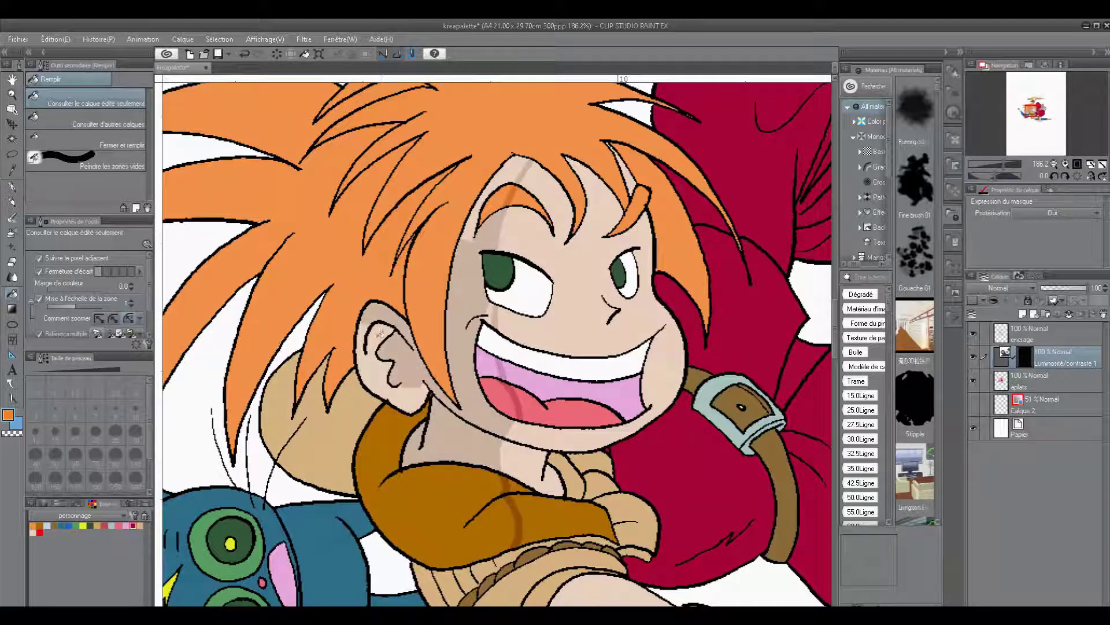
{"action": "left_click", "coordinate": [378, 349]}
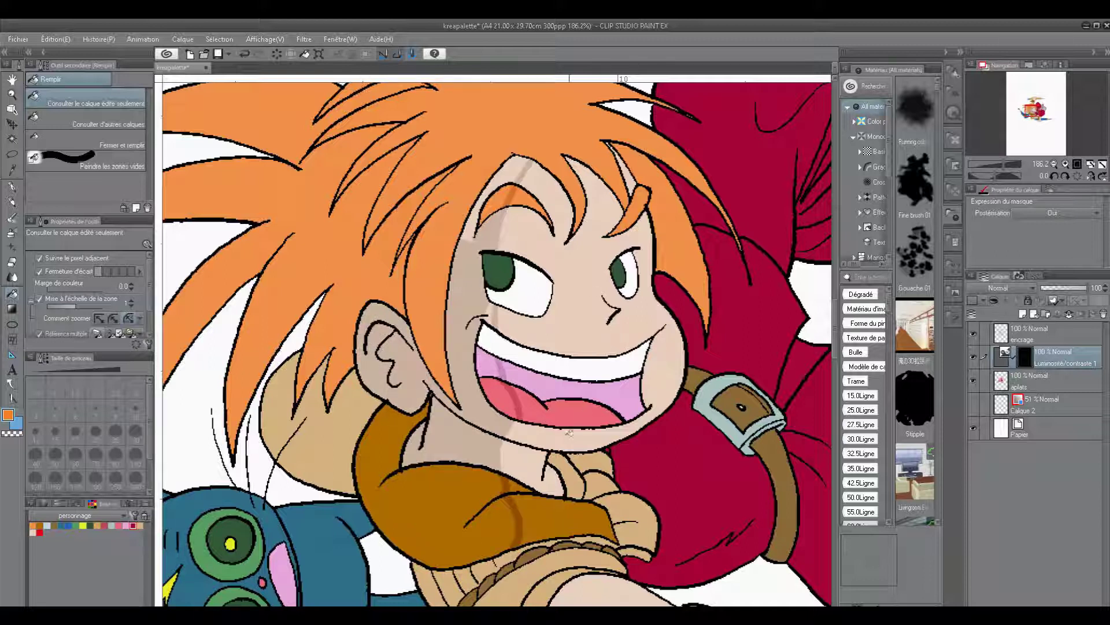
Cover the unfilled gaps on the shaded side of the face and mouth with the Peindre les zones vides tool.
{"action": "left_click", "coordinate": [113, 164]}
{"action": "mouse_move", "coordinate": [480, 292]}
{"action": "left_mouse_down"}
{"action": "mouse_move", "coordinate": [505, 402]}
{"action": "mouse_move", "coordinate": [496, 466]}
{"action": "left_mouse_up"}
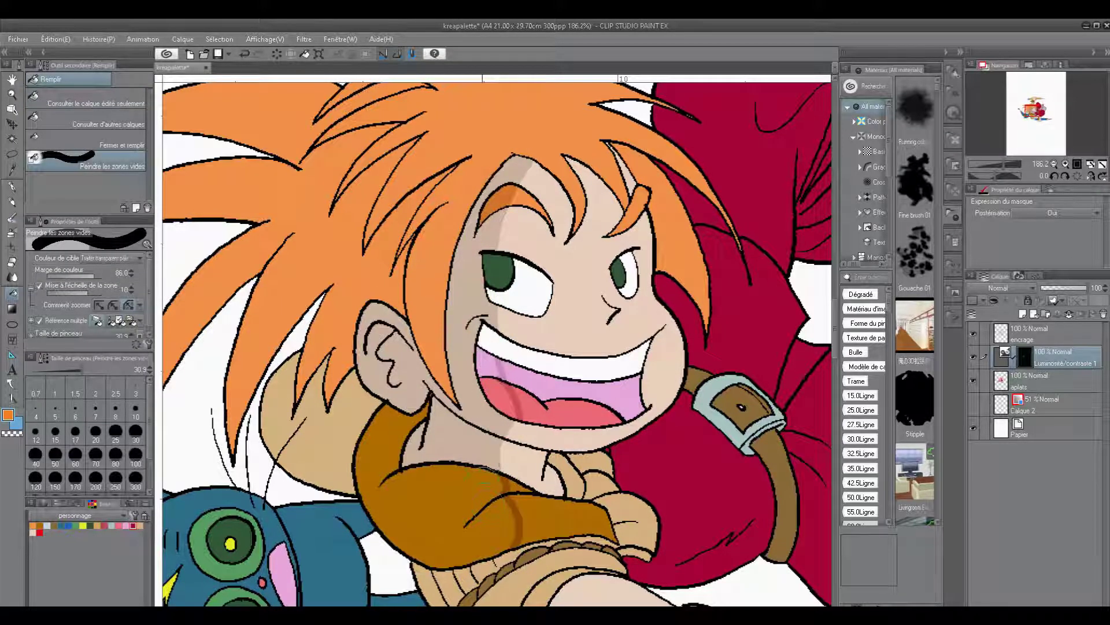
{"action": "mouse_move", "coordinate": [493, 408]}
{"action": "left_mouse_down"}
{"action": "mouse_move", "coordinate": [494, 376]}
{"action": "mouse_move", "coordinate": [503, 405]}
{"action": "mouse_move", "coordinate": [496, 384]}
{"action": "mouse_move", "coordinate": [492, 399]}
{"action": "left_mouse_up"}
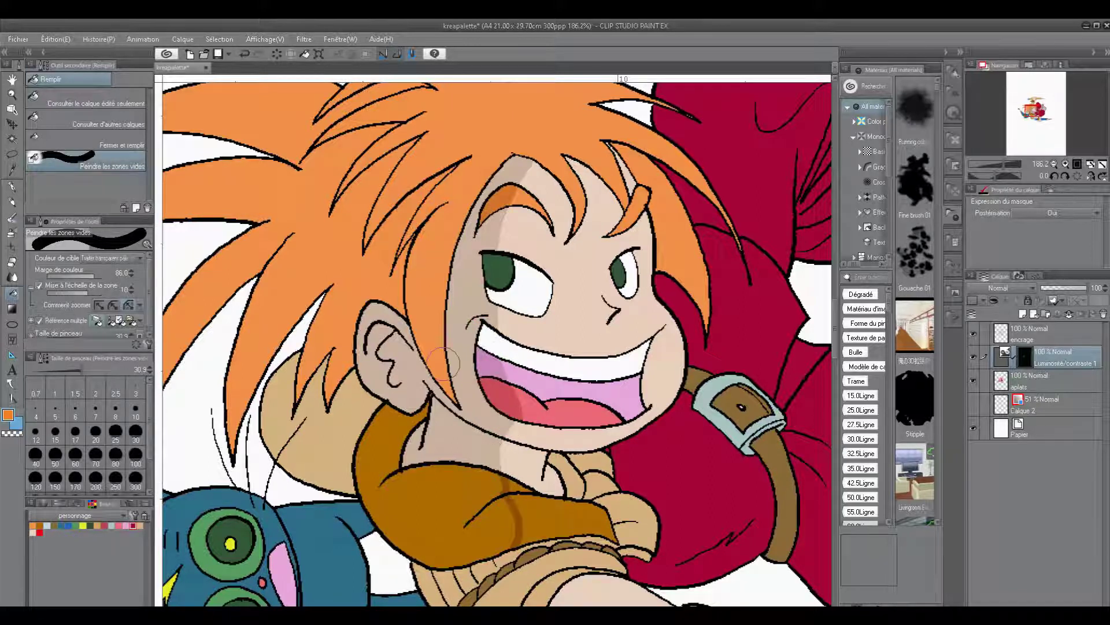
Fill the shaded part of the brown collar using the fill that consults only the edited layer.
{"action": "left_click", "coordinate": [92, 99]}
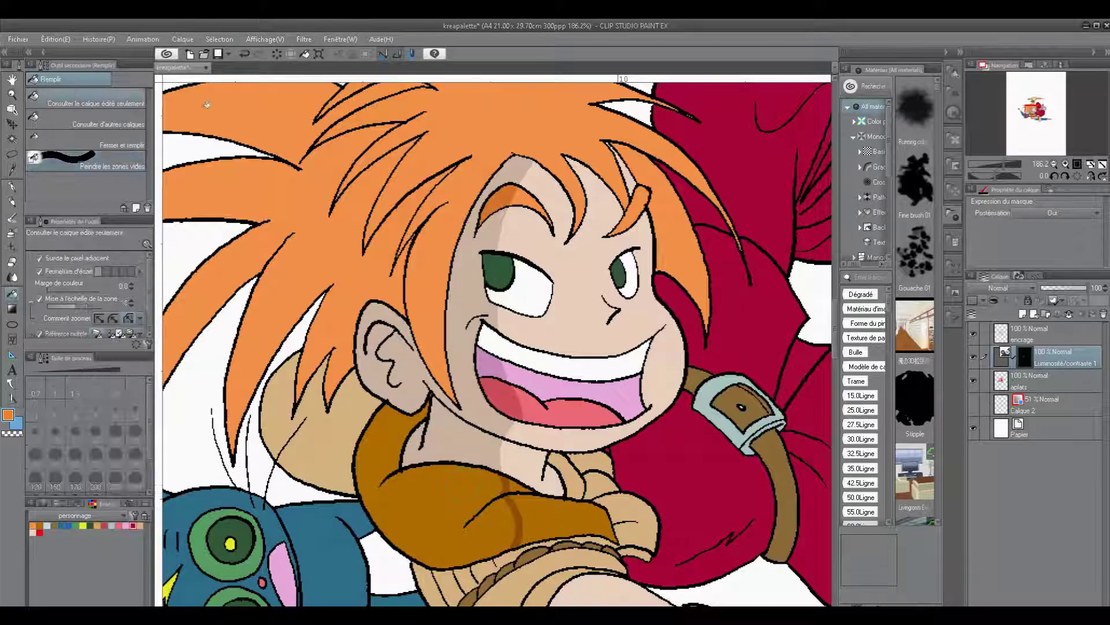
{"action": "left_click", "coordinate": [476, 487]}
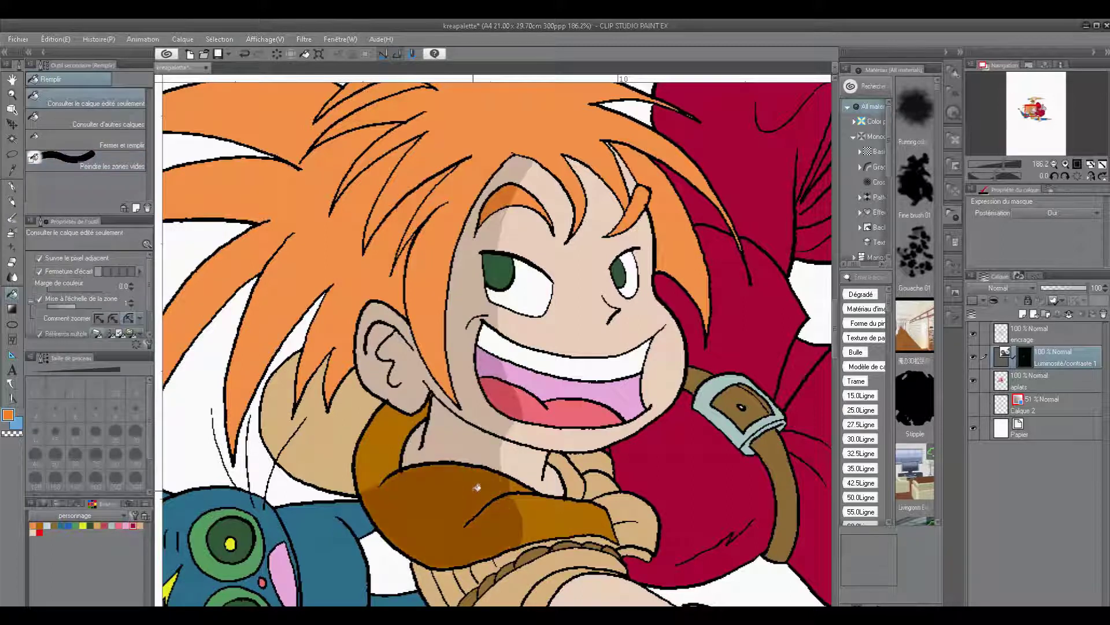
{"action": "left_click", "coordinate": [396, 429]}
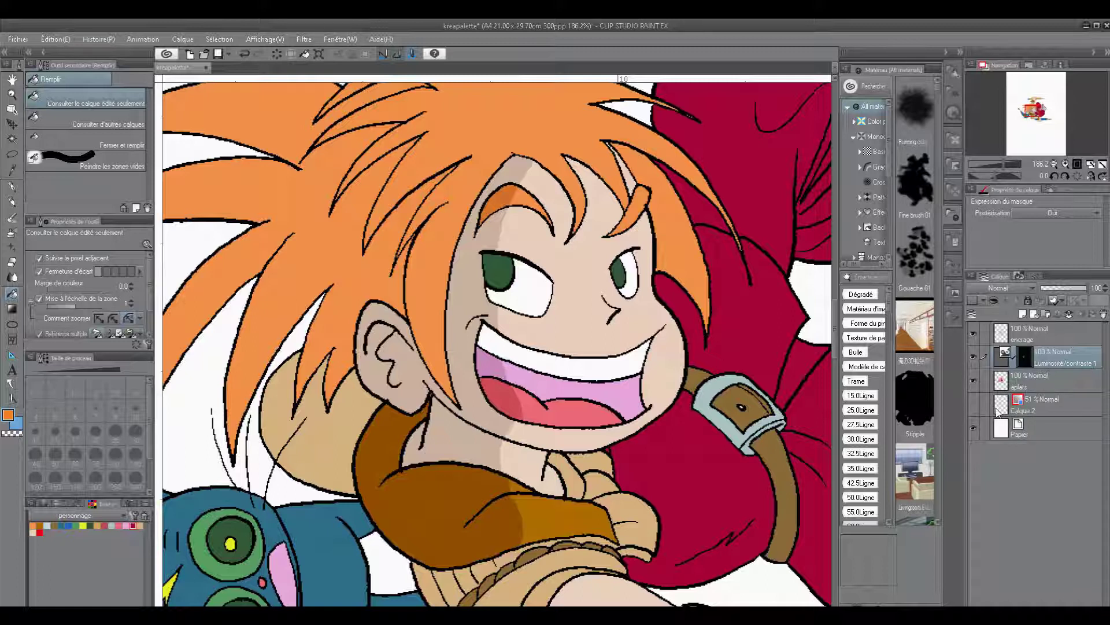
Add a second brightness/contrast correction layer above the aplats layer with the brightness set to -30.
{"action": "left_click", "coordinate": [1056, 385]}
{"action": "right_click", "coordinate": [1049, 384]}
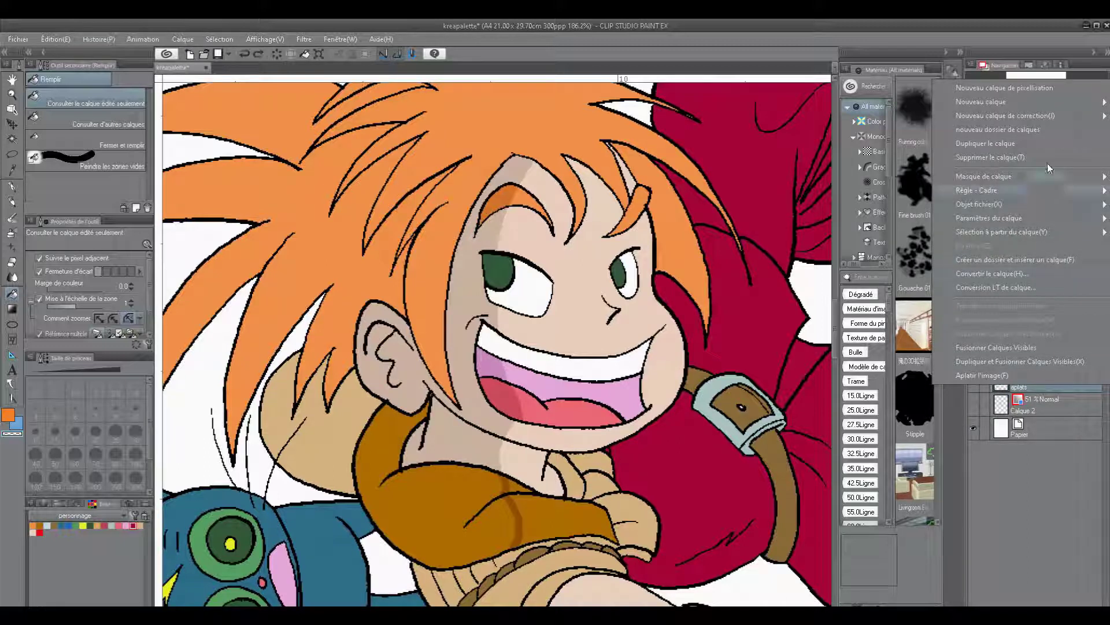
{"action": "mouse_move", "coordinate": [1055, 117]}
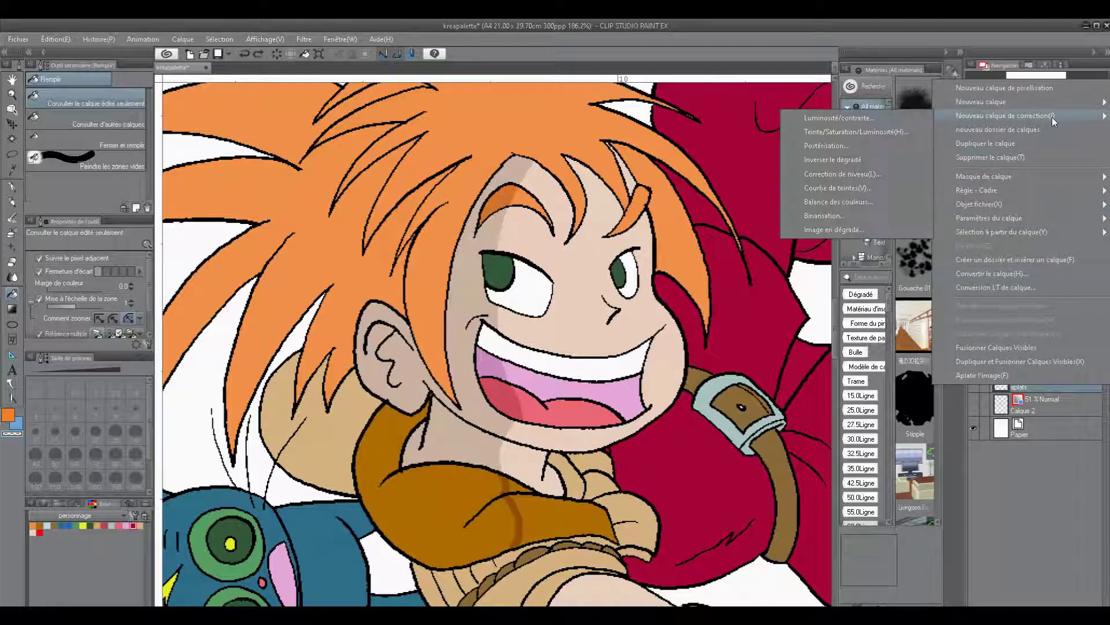
{"action": "left_click", "coordinate": [885, 120]}
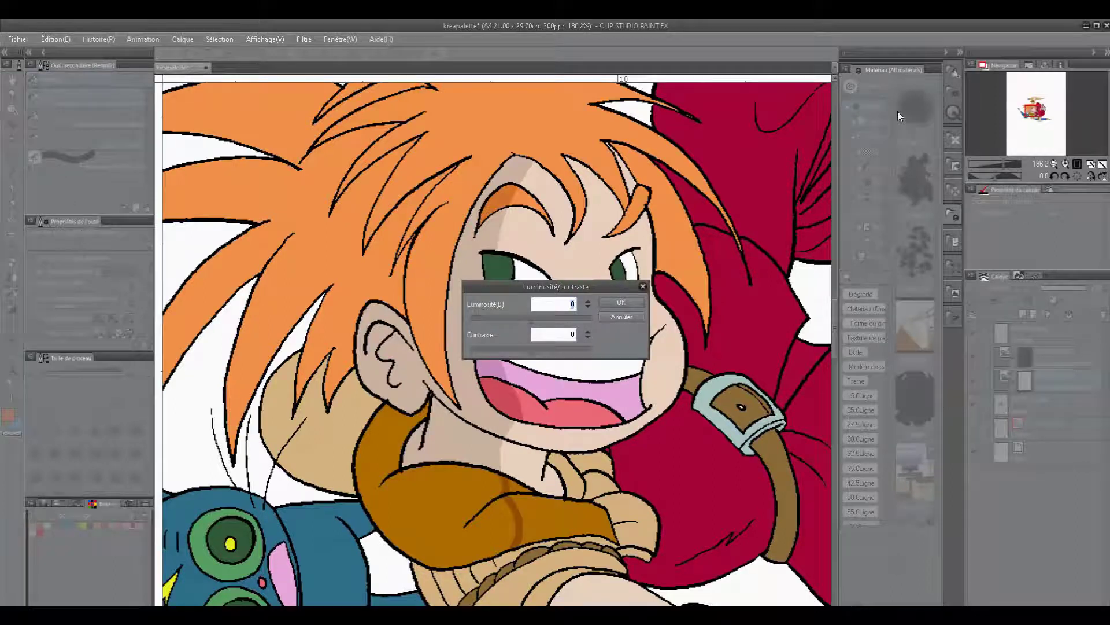
{"action": "type", "text": "-30"}
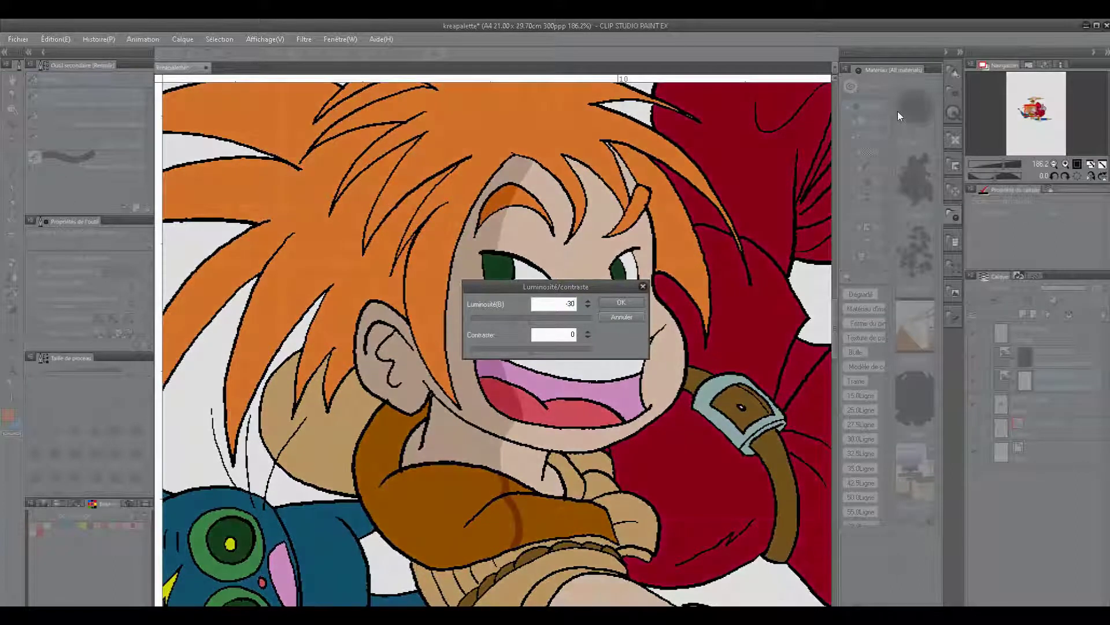
{"action": "left_click", "coordinate": [621, 302]}
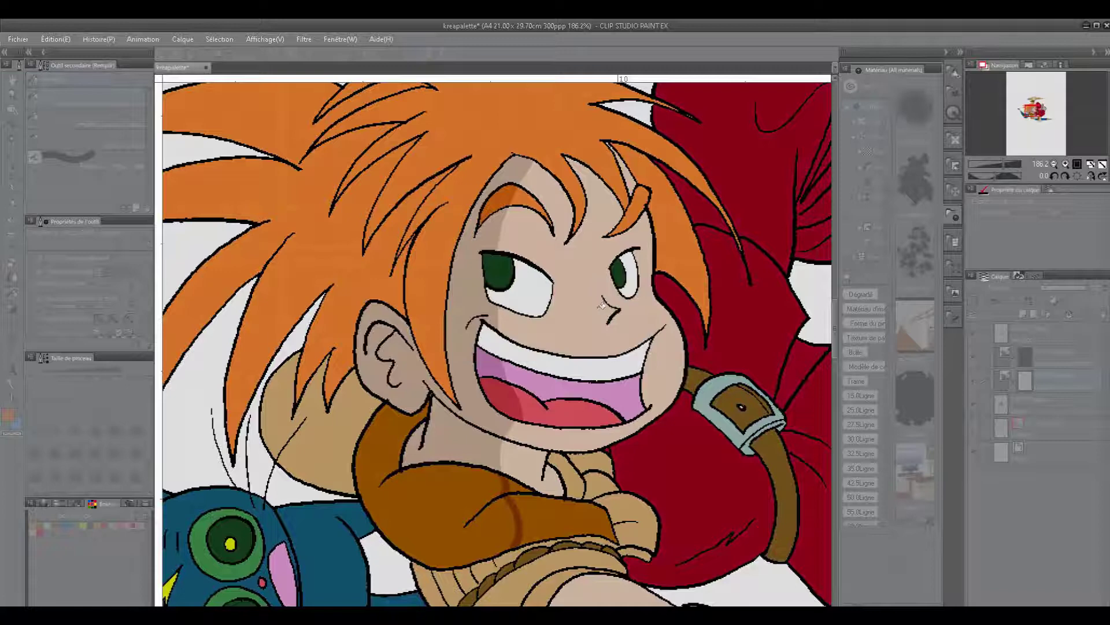
Clear the new correction layer's mask by filling it while the other layers are hidden, and show them again except Calque 2.
{"action": "left_click", "coordinate": [974, 405]}
{"action": "left_click", "coordinate": [974, 452]}
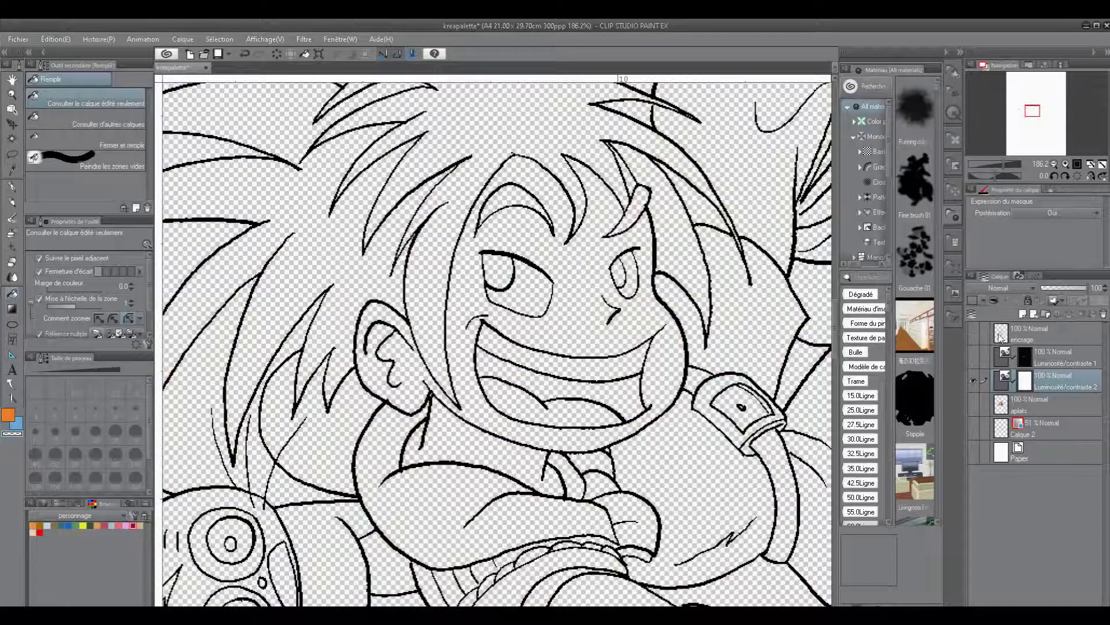
{"action": "left_click", "coordinate": [973, 327]}
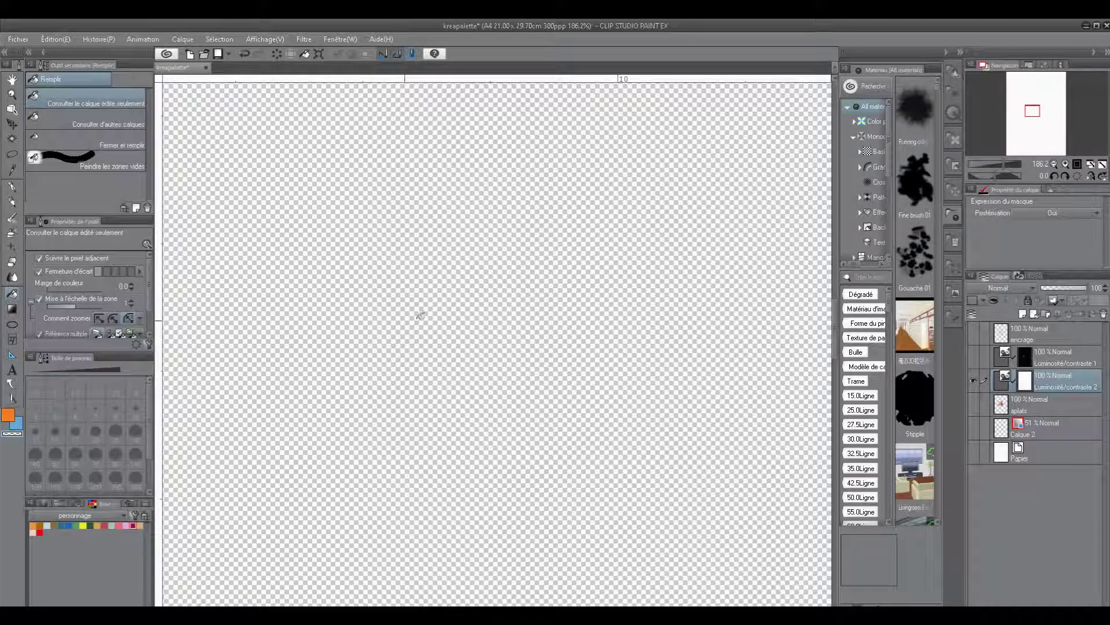
{"action": "left_click", "coordinate": [524, 311]}
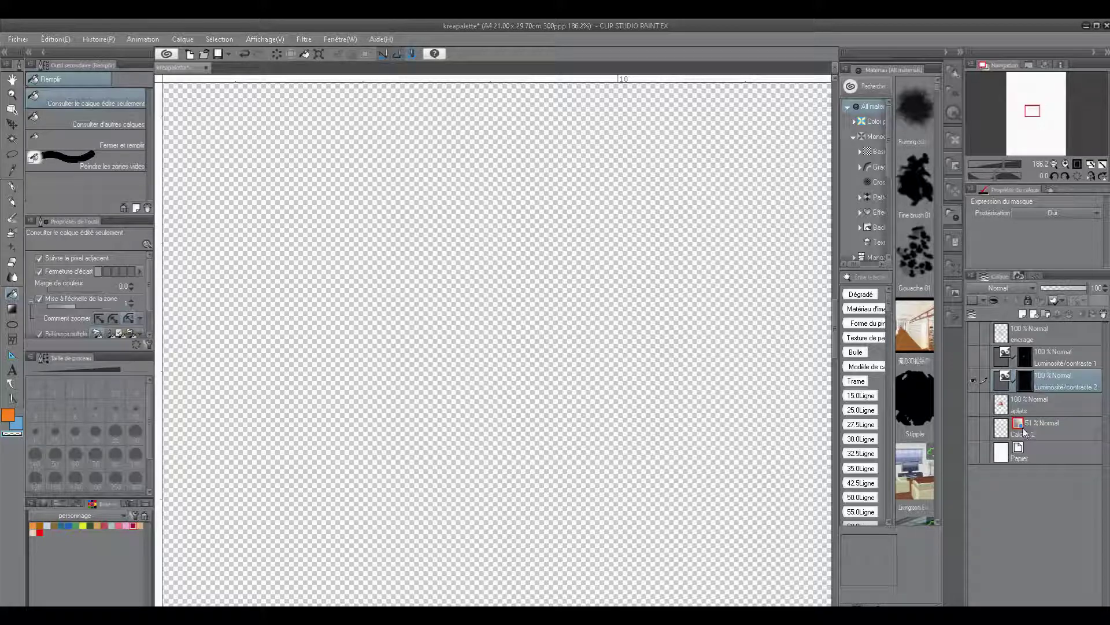
{"action": "left_click_drag", "start_coordinate": [972, 406], "coordinate": [972, 460]}
{"action": "left_click_drag", "start_coordinate": [973, 355], "coordinate": [972, 332]}
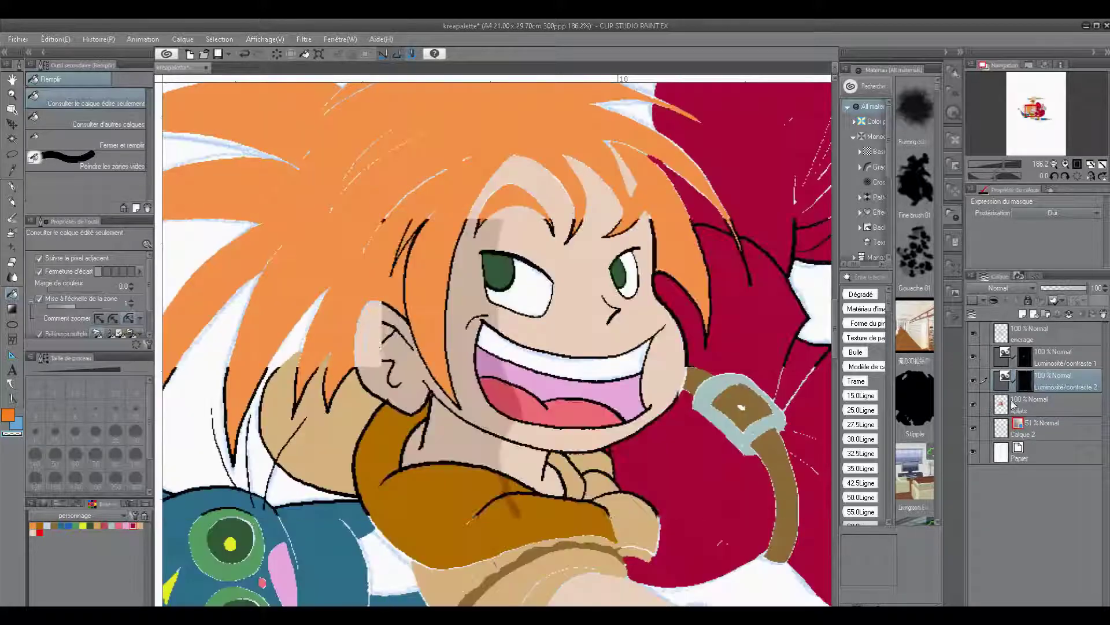
{"action": "left_click", "coordinate": [973, 428]}
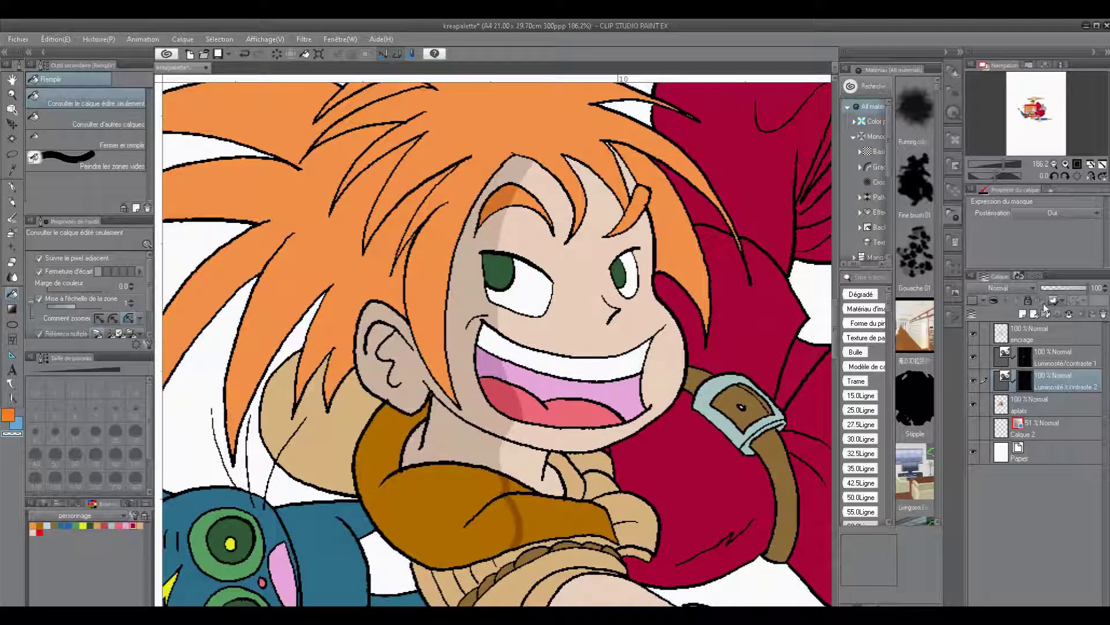
Draw a second, narrower shadow boundary in orange with the Plume G pen from the forehead down the face to the neck.
{"action": "left_click", "coordinate": [16, 433]}
{"action": "left_click", "coordinate": [12, 415]}
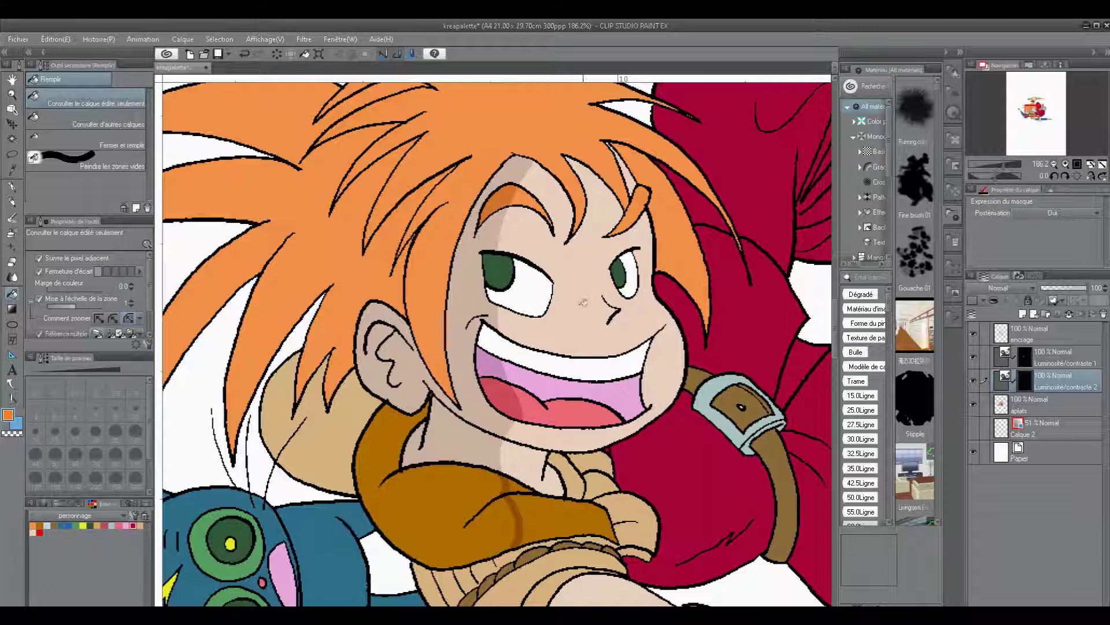
{"action": "left_click", "coordinate": [12, 187]}
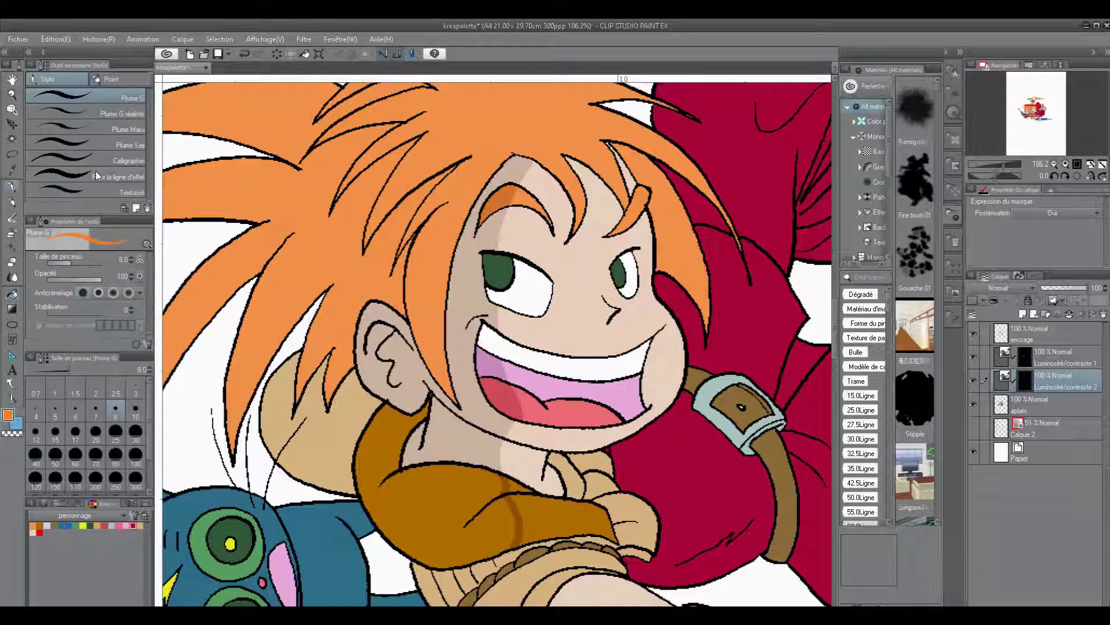
{"action": "mouse_move", "coordinate": [514, 157]}
{"action": "left_mouse_down"}
{"action": "mouse_move", "coordinate": [467, 252]}
{"action": "mouse_move", "coordinate": [457, 459]}
{"action": "left_mouse_up"}
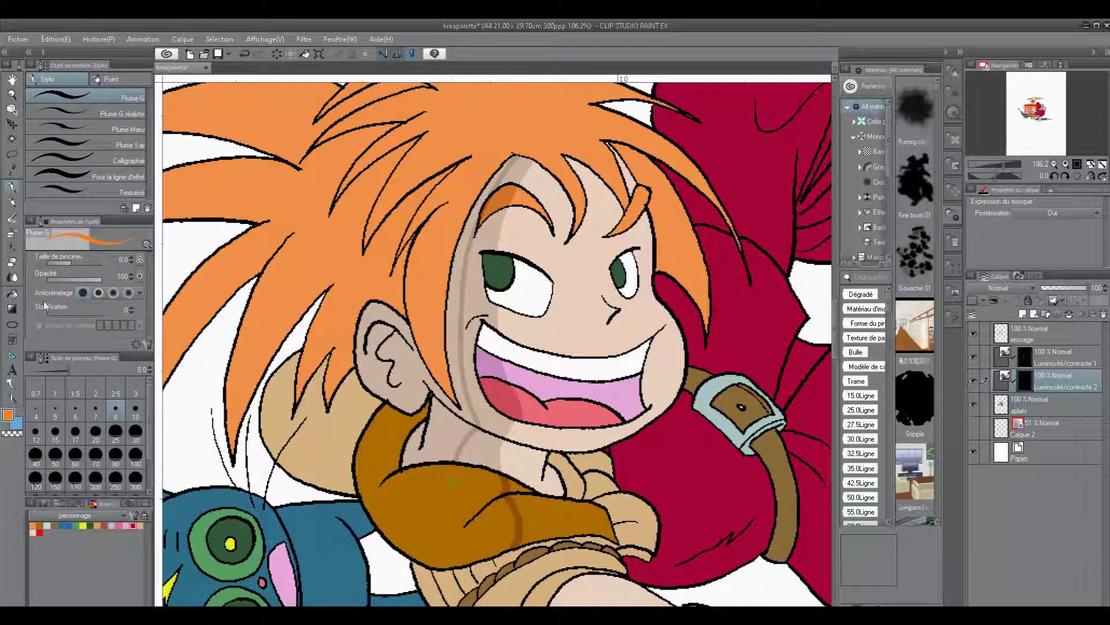
Fill the ear side of the face behind the narrower boundary on the second correction layer's mask.
{"action": "left_click", "coordinate": [13, 294]}
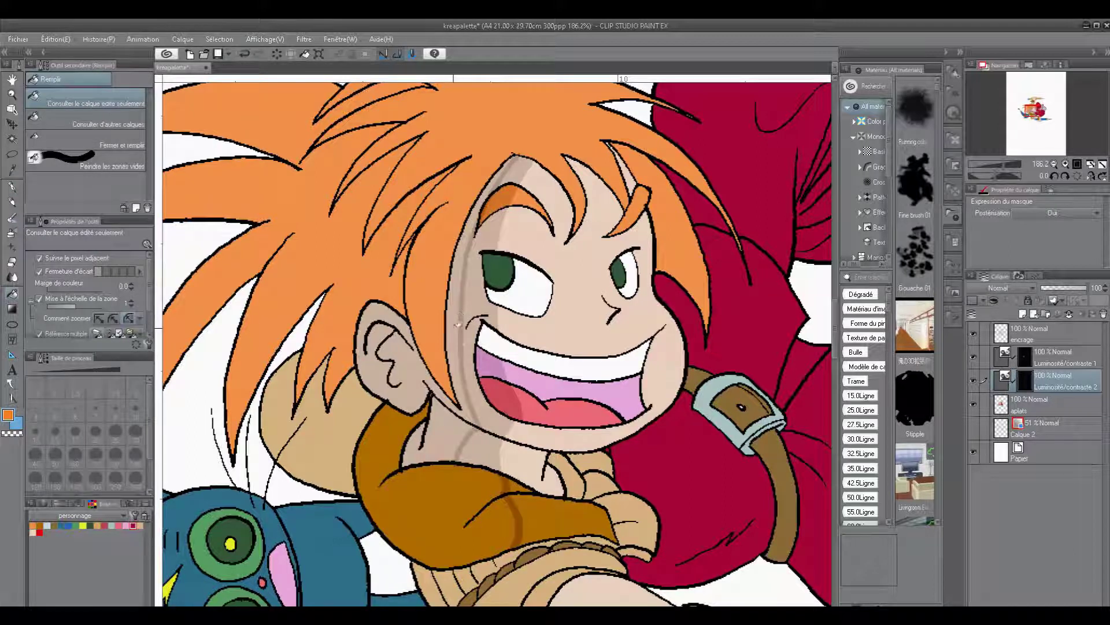
{"action": "left_click", "coordinate": [458, 328]}
{"action": "left_click", "coordinate": [461, 374]}
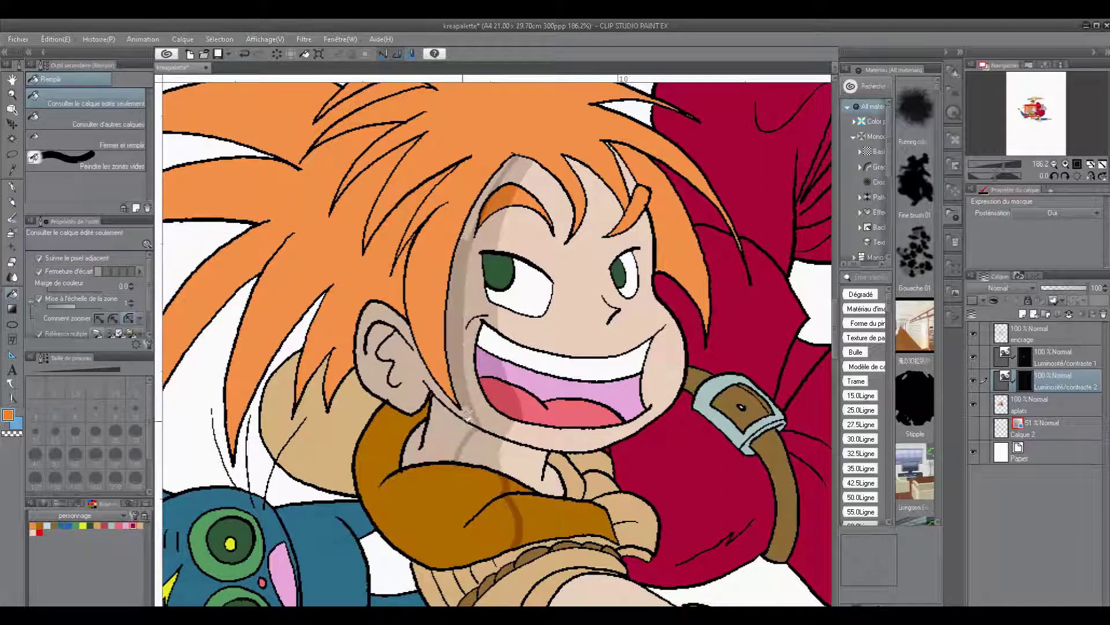
{"action": "left_click", "coordinate": [459, 408]}
{"action": "left_click", "coordinate": [435, 379]}
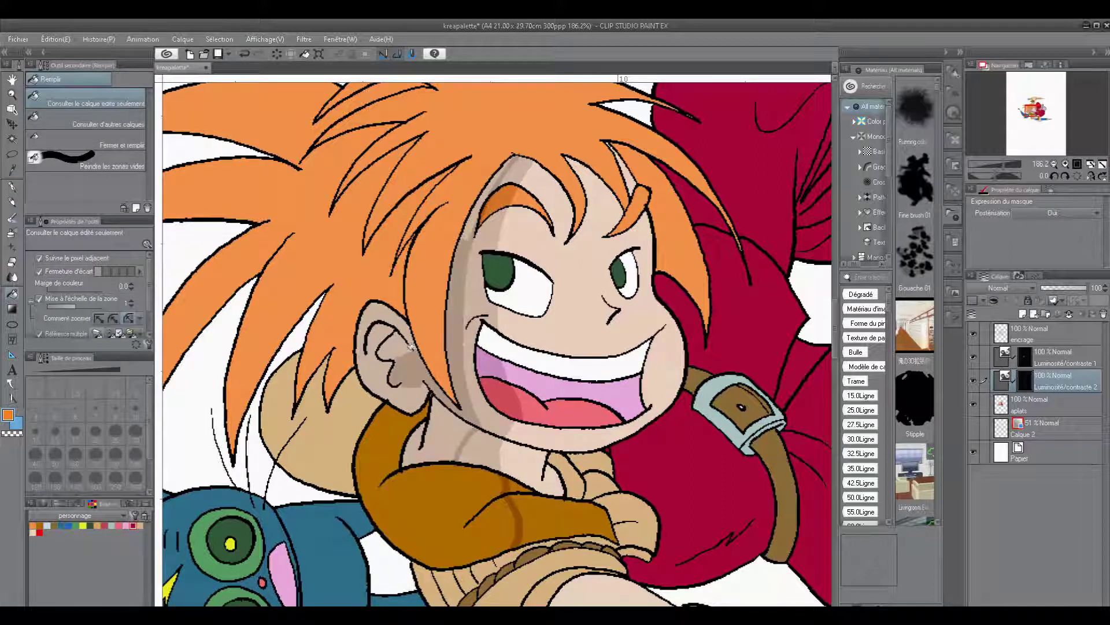
Fill all parts of the ear with the darker second shadow.
{"action": "left_click", "coordinate": [407, 347]}
{"action": "left_click", "coordinate": [410, 329]}
{"action": "left_click", "coordinate": [385, 334]}
{"action": "left_click", "coordinate": [368, 340]}
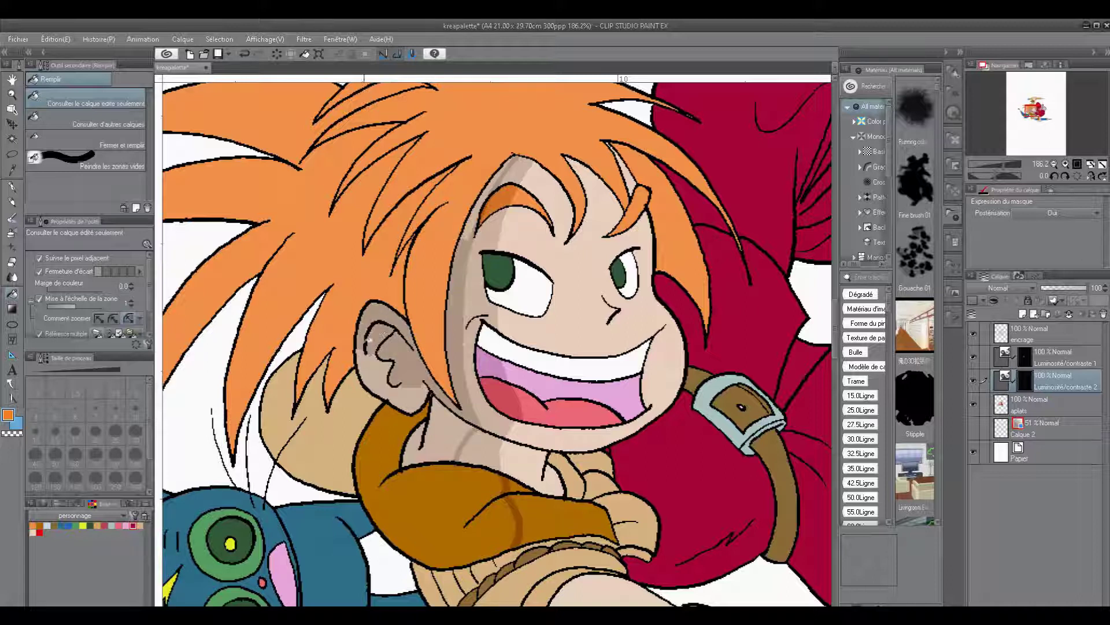
{"action": "left_click", "coordinate": [384, 382]}
{"action": "left_click", "coordinate": [414, 395]}
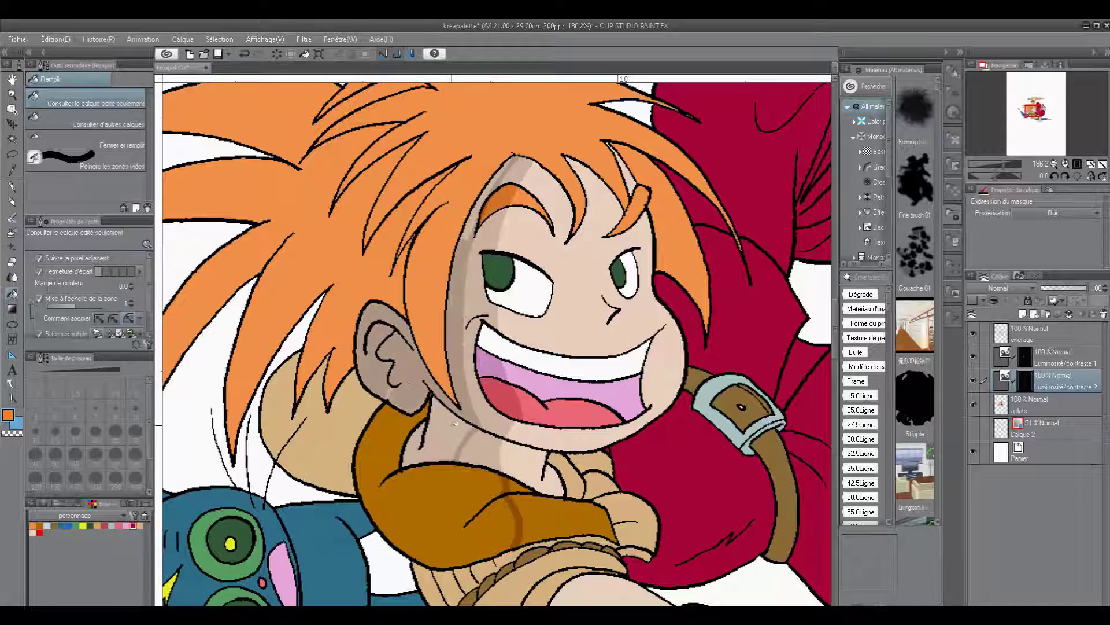
Fill the shaded part of the neck and the remaining gap near the eyebrow with the second shadow.
{"action": "left_click", "coordinate": [454, 423]}
{"action": "left_click", "coordinate": [431, 449]}
{"action": "left_click", "coordinate": [413, 445]}
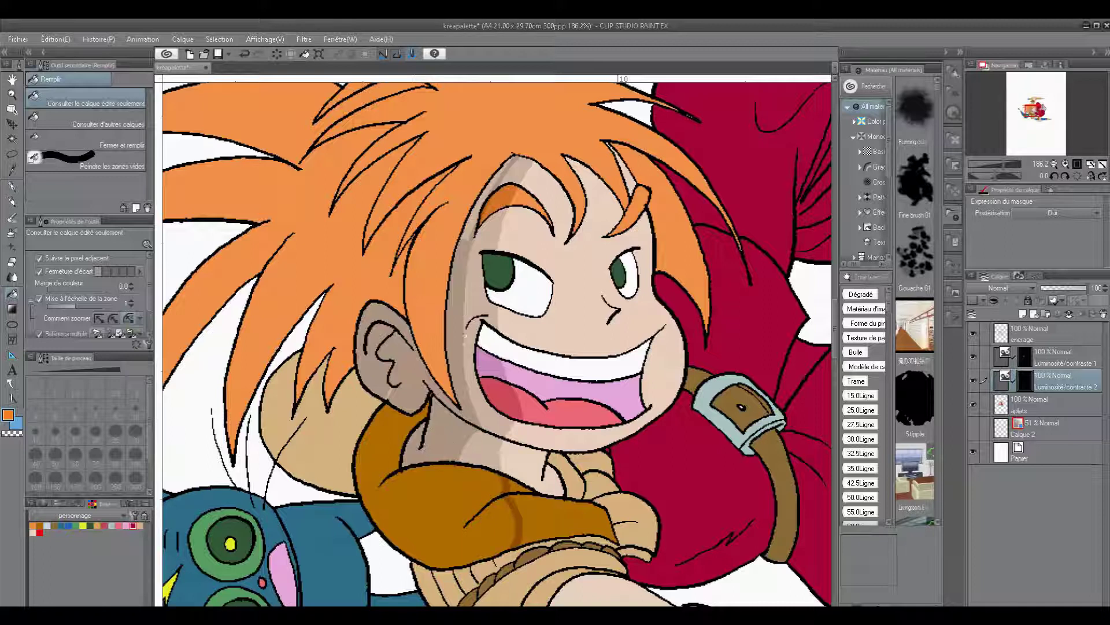
{"action": "left_click", "coordinate": [473, 227]}
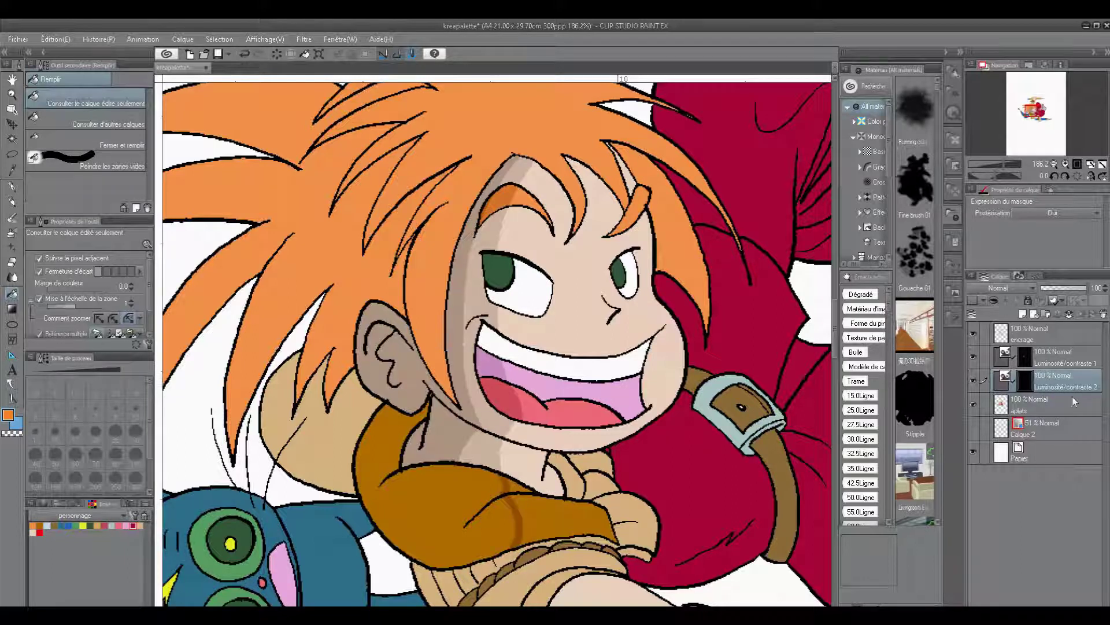
Delete the second brightness/contrast correction layer.
{"action": "left_click_drag", "start_coordinate": [1074, 378], "coordinate": [1104, 317]}
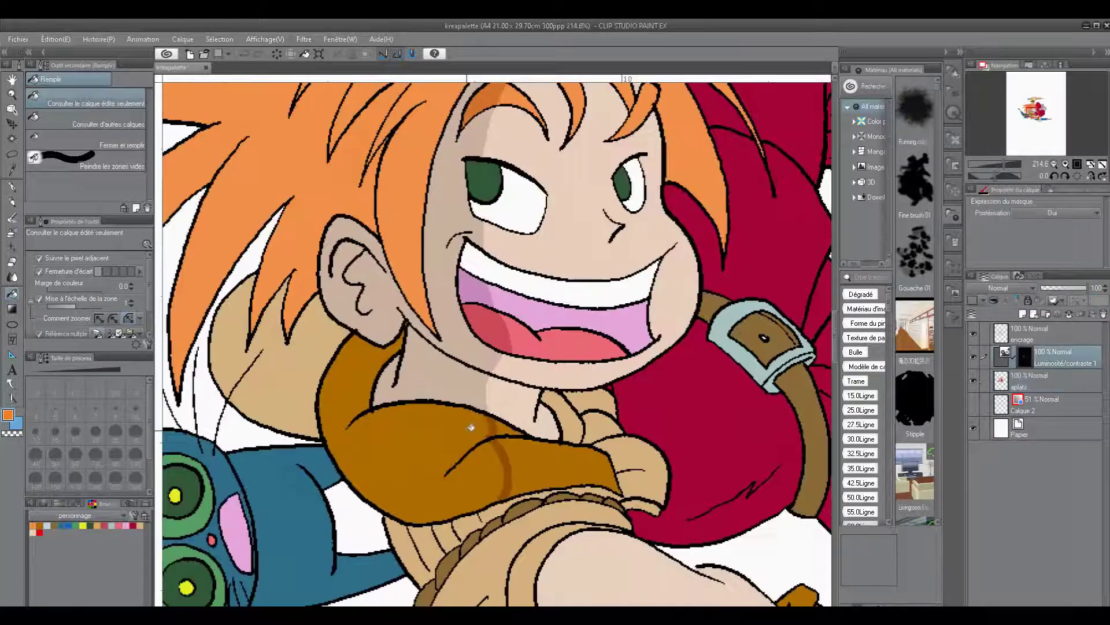
Fill the shaded areas of the brown collar and the tan bag behind the head on the correction layer's mask.
{"action": "left_click", "coordinate": [470, 427]}
{"action": "left_click", "coordinate": [351, 406]}
{"action": "left_click", "coordinate": [290, 379]}
{"action": "left_click", "coordinate": [252, 296]}
Draw shadow boundaries on the puffed tan sleeve and the knit area under the collar, and fill their shaded sides.
{"action": "left_click_drag", "start_coordinate": [664, 341], "coordinate": [584, 352]}
{"action": "left_click_drag", "start_coordinate": [724, 371], "coordinate": [758, 350]}
{"action": "key", "text": "p"}
{"action": "left_click_drag", "start_coordinate": [490, 409], "coordinate": [527, 530]}
{"action": "left_click", "coordinate": [12, 294]}
{"action": "left_click", "coordinate": [457, 506]}
{"action": "left_click", "coordinate": [12, 187]}
{"action": "left_click_drag", "start_coordinate": [467, 406], "coordinate": [434, 430]}
{"action": "left_click", "coordinate": [13, 294]}
{"action": "left_click", "coordinate": [409, 432]}
Draw a shadow boundary along the lowered forearm and fill its underside.
{"action": "left_click", "coordinate": [13, 186]}
{"action": "left_click_drag", "start_coordinate": [517, 423], "coordinate": [631, 505]}
{"action": "left_click", "coordinate": [12, 294]}
{"action": "left_click", "coordinate": [555, 474]}
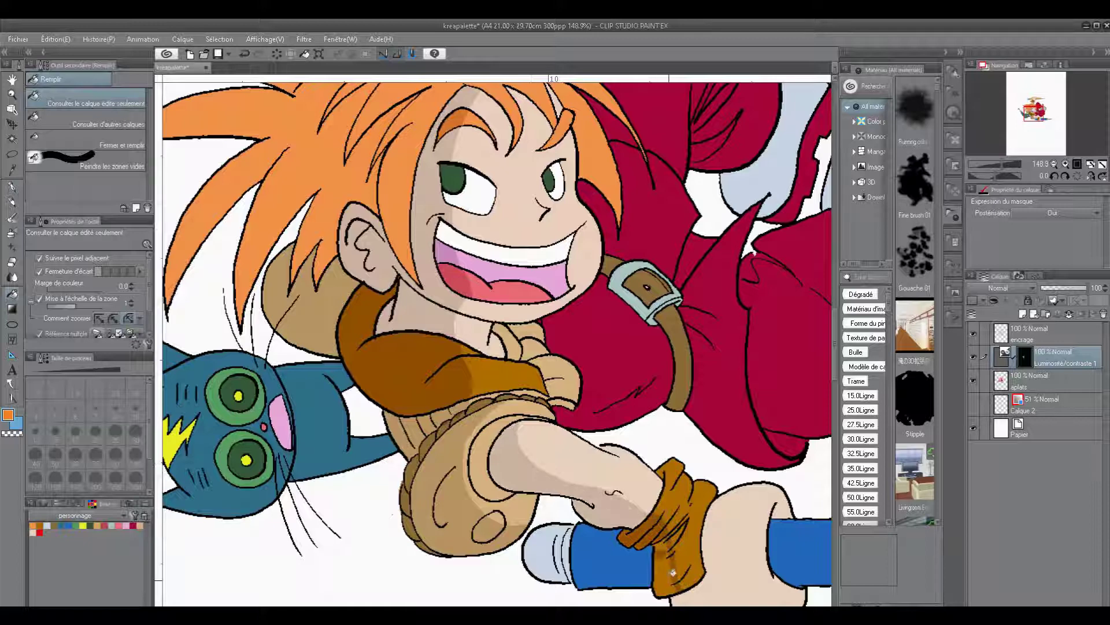
Draw a shadow boundary on the hand gripping the blue pencil, and fill its shaded side and the pencil segment behind the wristband.
{"action": "left_click", "coordinate": [12, 94]}
{"action": "left_click", "coordinate": [350, 263]}
{"action": "left_click_drag", "start_coordinate": [793, 370], "coordinate": [821, 370]}
{"action": "left_click", "coordinate": [12, 186]}
{"action": "mouse_move", "coordinate": [547, 432]}
{"action": "left_mouse_down"}
{"action": "mouse_move", "coordinate": [538, 504]}
{"action": "mouse_move", "coordinate": [595, 532]}
{"action": "left_mouse_up"}
{"action": "left_click", "coordinate": [14, 293]}
{"action": "left_click", "coordinate": [115, 159]}
{"action": "left_click", "coordinate": [535, 521]}
{"action": "left_click", "coordinate": [12, 188]}
{"action": "left_click", "coordinate": [16, 293]}
{"action": "left_click", "coordinate": [466, 474]}
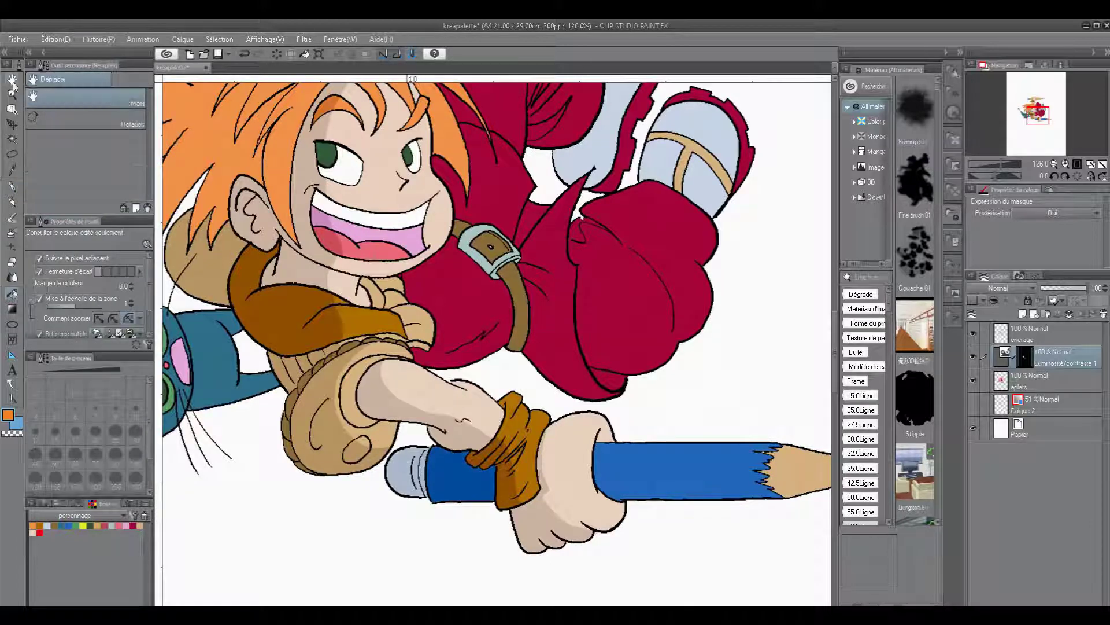
Draw a shadow boundary along the blue pencil and fill the lower half of its body and sharpened wood.
{"action": "left_click_drag", "start_coordinate": [268, 215], "coordinate": [19, 186]}
{"action": "left_click", "coordinate": [12, 186]}
{"action": "left_click_drag", "start_coordinate": [347, 426], "coordinate": [676, 441]}
{"action": "key", "text": "g"}
{"action": "left_click", "coordinate": [451, 453]}
{"action": "left_click", "coordinate": [564, 457]}
Draw a shadow boundary with the Plume G pen from the raised hand down through its wristband to the arm.
{"action": "left_click", "coordinate": [13, 95]}
{"action": "left_click_drag", "start_coordinate": [616, 249], "coordinate": [568, 260]}
{"action": "left_click_drag", "start_coordinate": [545, 110], "coordinate": [575, 104]}
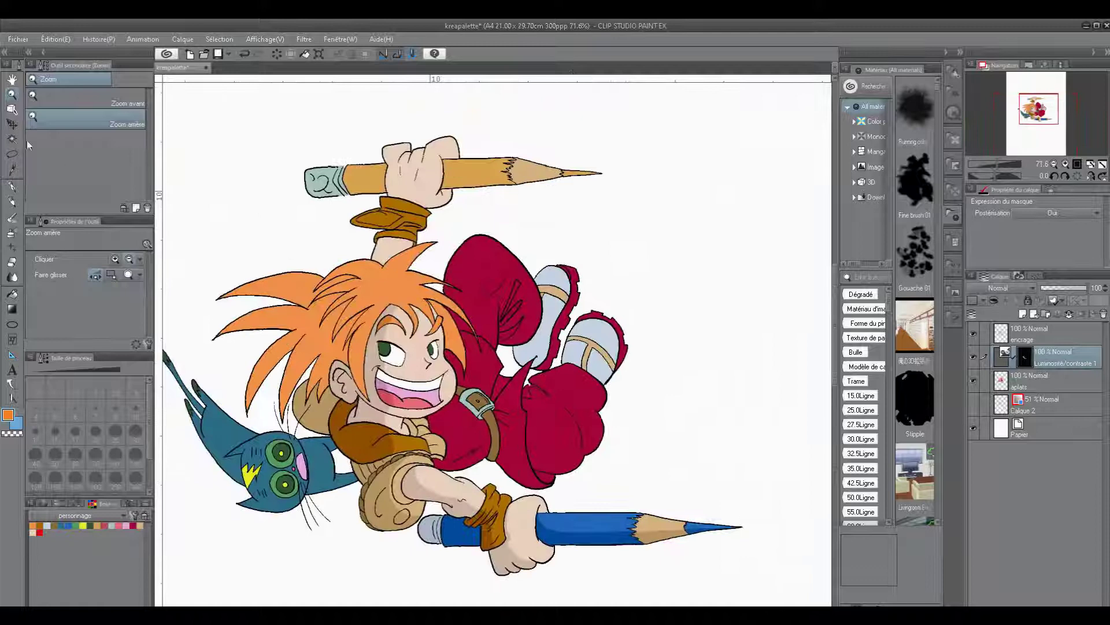
{"action": "left_click_drag", "start_coordinate": [436, 112], "coordinate": [412, 108]}
{"action": "key", "text": "p"}
{"action": "mouse_move", "coordinate": [415, 191]}
{"action": "left_mouse_down"}
{"action": "mouse_move", "coordinate": [394, 309]}
{"action": "mouse_move", "coordinate": [373, 347]}
{"action": "mouse_move", "coordinate": [364, 432]}
{"action": "left_mouse_up"}
Fill the shaded side of the raised hand, wristband and arm, covering the wristband's gaps with the Peindre les zones vides tool.
{"action": "left_click", "coordinate": [13, 293]}
{"action": "left_click", "coordinate": [359, 266]}
{"action": "left_click", "coordinate": [345, 320]}
{"action": "left_click", "coordinate": [308, 352]}
{"action": "left_click", "coordinate": [347, 375]}
{"action": "left_click", "coordinate": [350, 392]}
{"action": "left_click", "coordinate": [90, 162]}
{"action": "left_click_drag", "start_coordinate": [326, 339], "coordinate": [264, 359]}
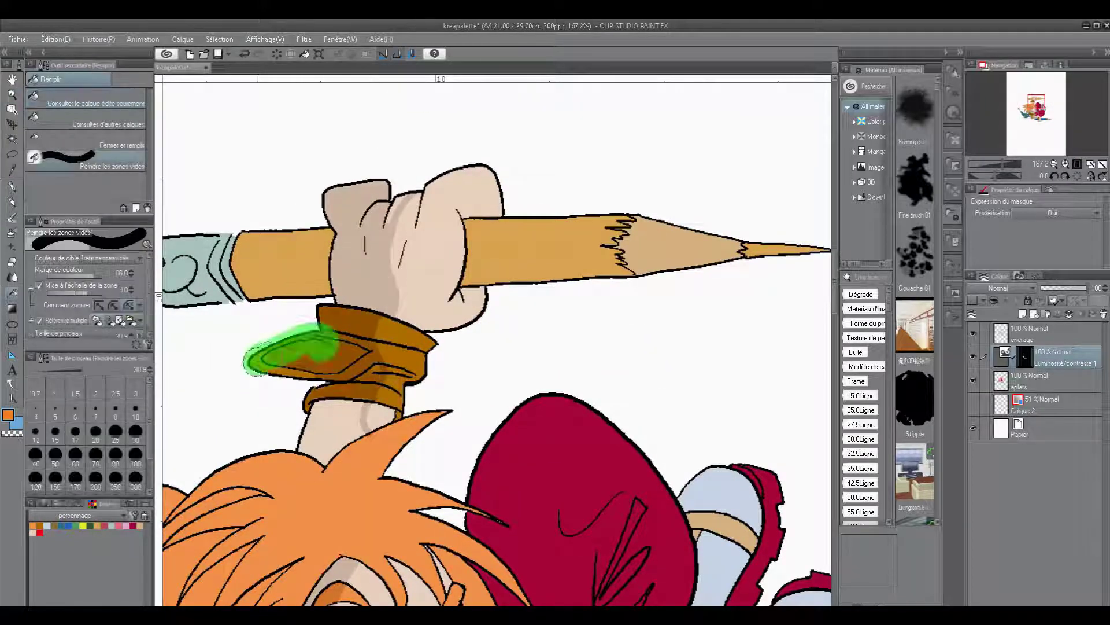
Draw a zigzag shadow boundary across the top of the hair and fill the hair on the ear side.
{"action": "key", "text": "space"}
{"action": "left_click_drag", "start_coordinate": [401, 481], "coordinate": [630, 212]}
{"action": "mouse_move", "coordinate": [521, 203]}
{"action": "left_mouse_down"}
{"action": "mouse_move", "coordinate": [563, 292]}
{"action": "mouse_move", "coordinate": [587, 289]}
{"action": "left_mouse_up"}
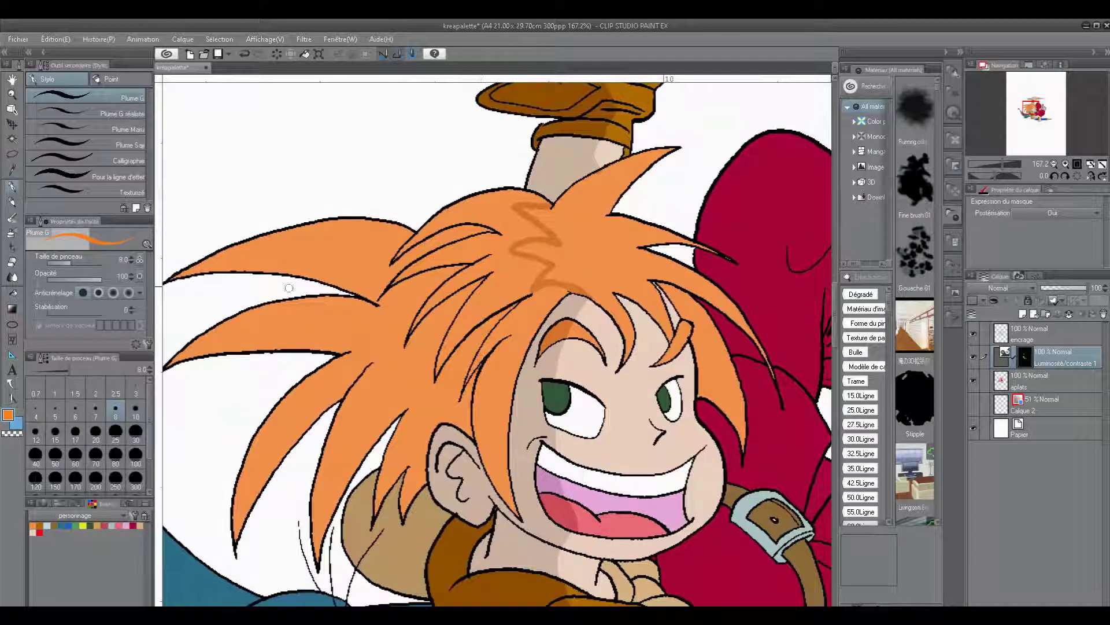
{"action": "left_click", "coordinate": [98, 105]}
{"action": "left_click", "coordinate": [538, 237]}
{"action": "left_click", "coordinate": [537, 304]}
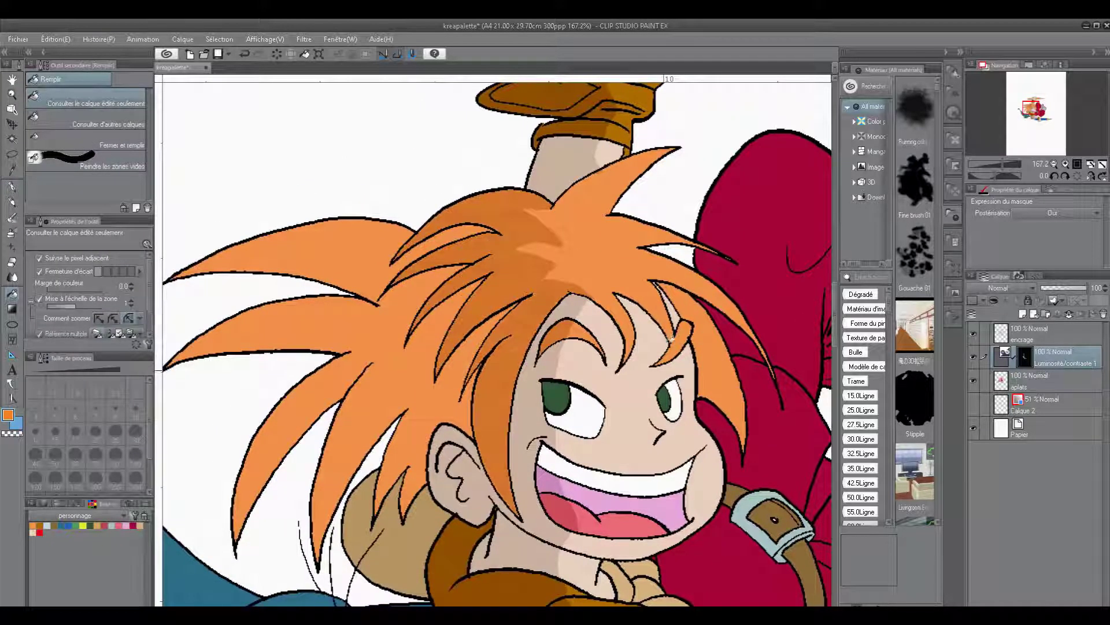
{"action": "left_click", "coordinate": [471, 346]}
{"action": "left_click", "coordinate": [436, 241]}
Draw a shadow boundary on the upper leg of the red trousers and fill the side nearest the hair.
{"action": "left_click", "coordinate": [590, 271], "text": "ctrl"}
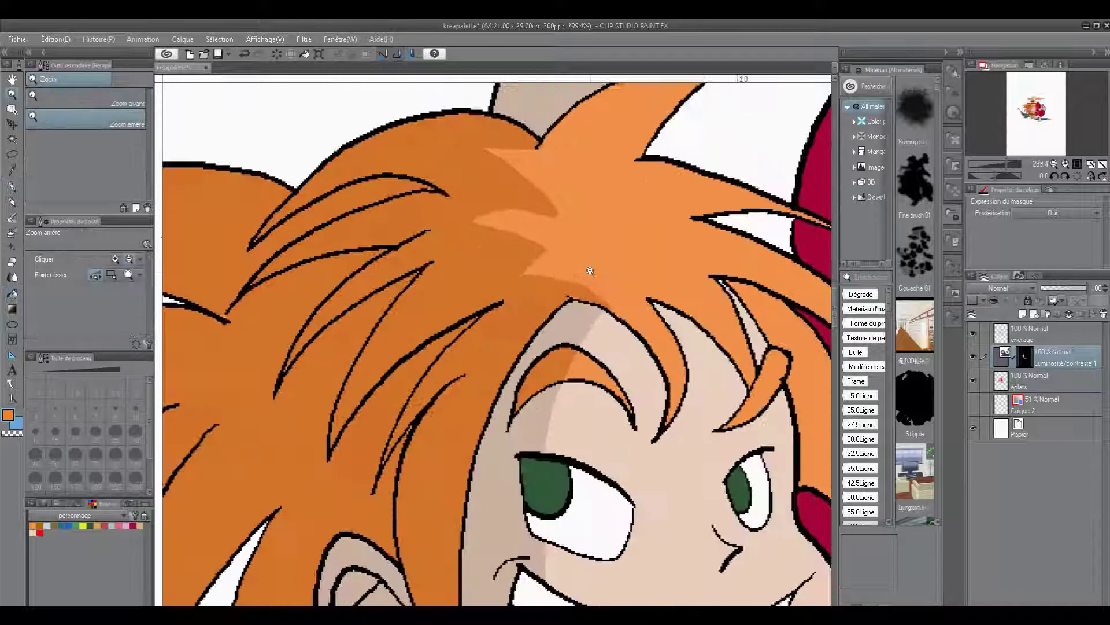
{"action": "left_click", "coordinate": [590, 271]}
{"action": "left_click", "coordinate": [579, 275]}
{"action": "scroll", "coordinate": [623, 314], "scroll_direction": "up", "scroll_amount": 4}
{"action": "key", "text": "p"}
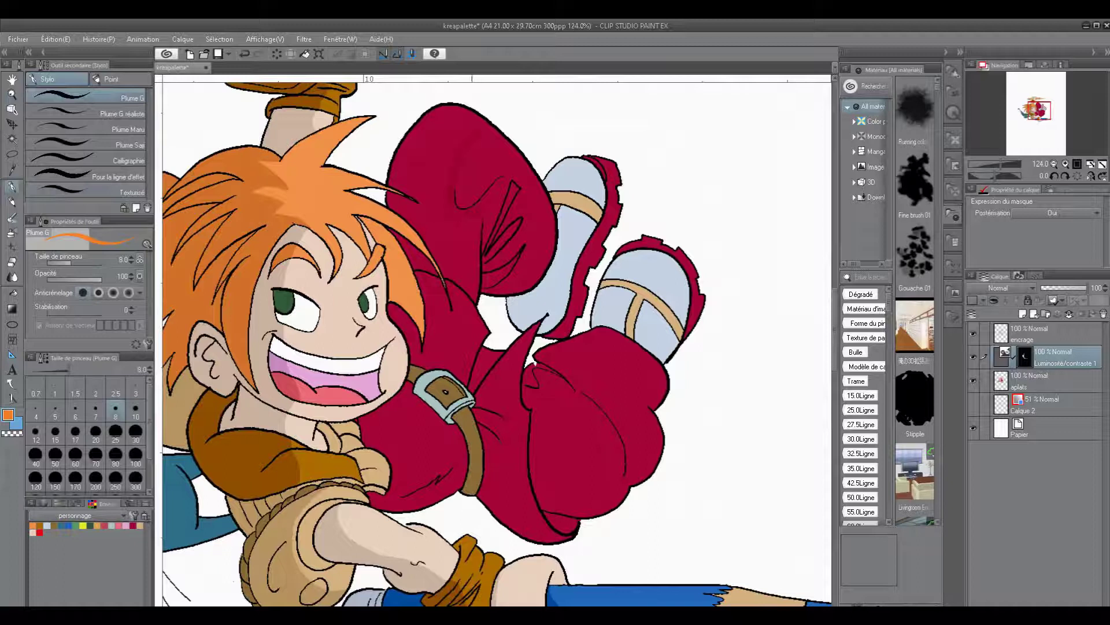
{"action": "key", "text": "g"}
{"action": "left_click", "coordinate": [423, 254]}
Add shadow boundaries on the red trouser areas between the face and the strap buckle, and fill their shaded parts.
{"action": "key", "text": "p"}
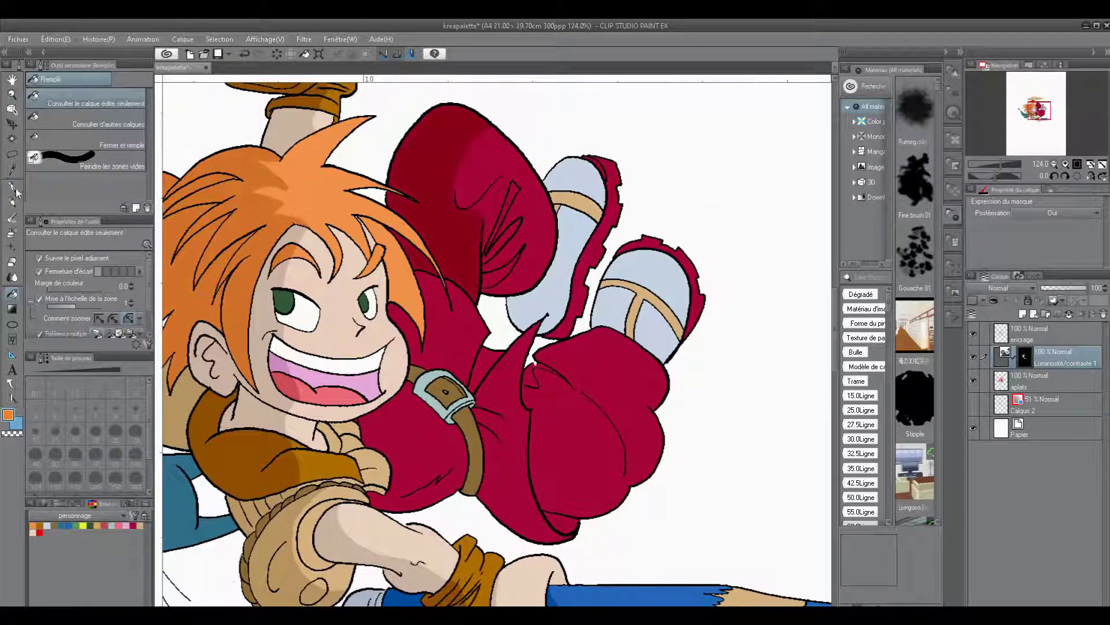
{"action": "key", "text": "g"}
{"action": "left_click", "coordinate": [425, 327]}
{"action": "left_click", "coordinate": [430, 281]}
{"action": "key", "text": "p"}
{"action": "key", "text": "g"}
{"action": "left_click", "coordinate": [485, 368]}
Draw shadow boundaries on the lower red trouser leg and the fabric beside the strap, and fill their shaded parts.
{"action": "key", "text": "p"}
{"action": "key", "text": "g"}
{"action": "left_click", "coordinate": [573, 457]}
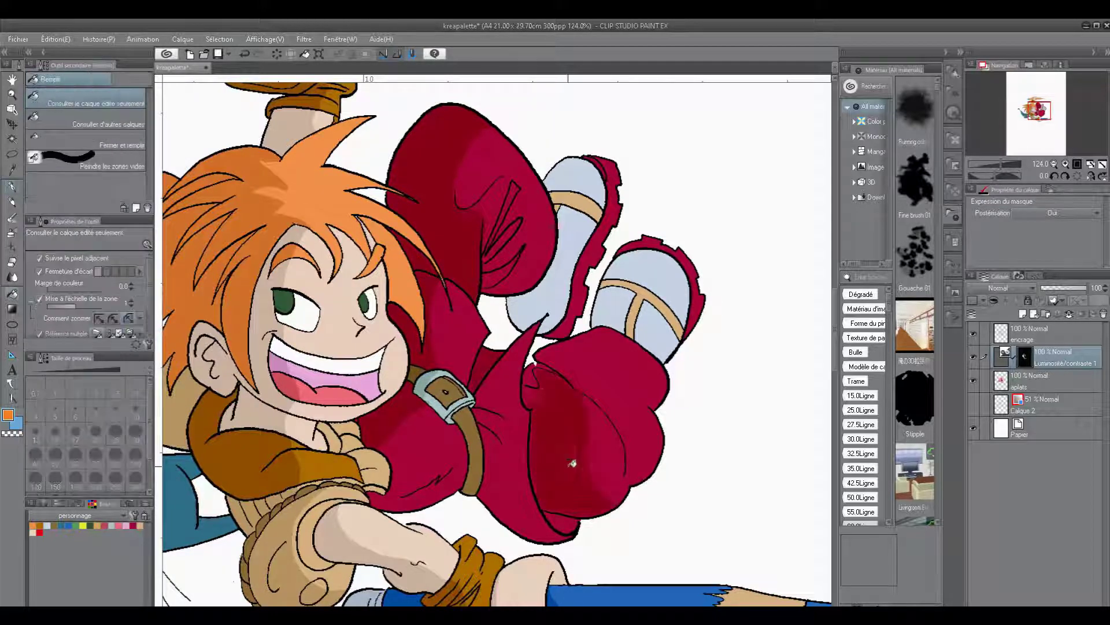
{"action": "key", "text": "p"}
{"action": "left_click", "coordinate": [12, 293]}
{"action": "left_click", "coordinate": [512, 423]}
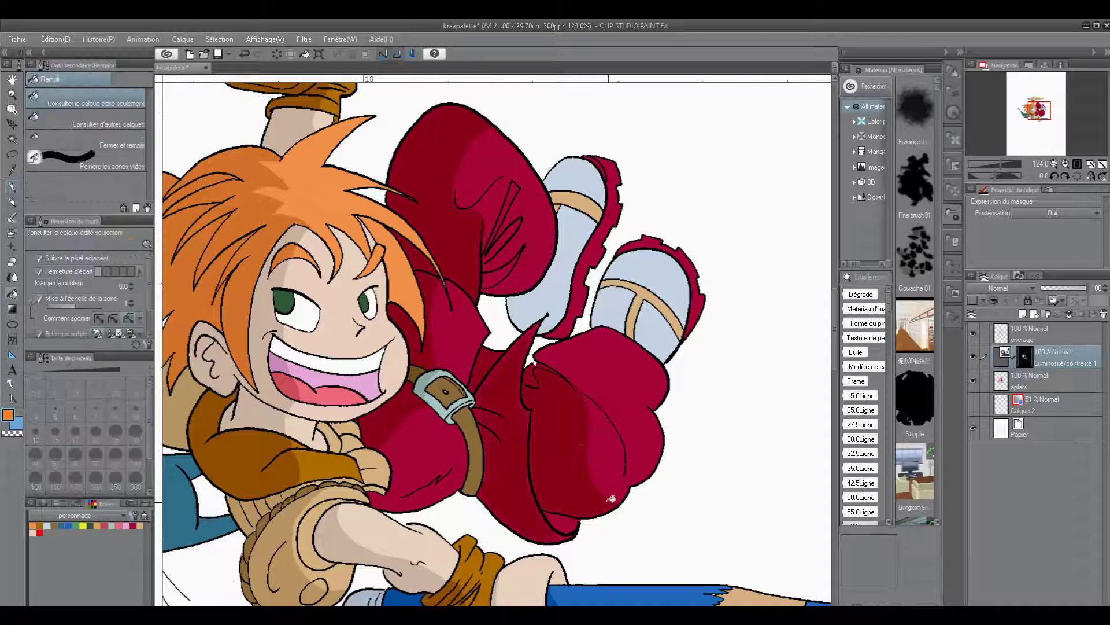
Draw shadow boundaries with the Plume G pen across both shoe soles and the top of the lower trouser leg.
{"action": "left_click", "coordinate": [12, 187]}
{"action": "left_click_drag", "start_coordinate": [651, 250], "coordinate": [584, 384]}
{"action": "left_click_drag", "start_coordinate": [581, 159], "coordinate": [548, 196]}
{"action": "left_click_drag", "start_coordinate": [528, 294], "coordinate": [559, 320]}
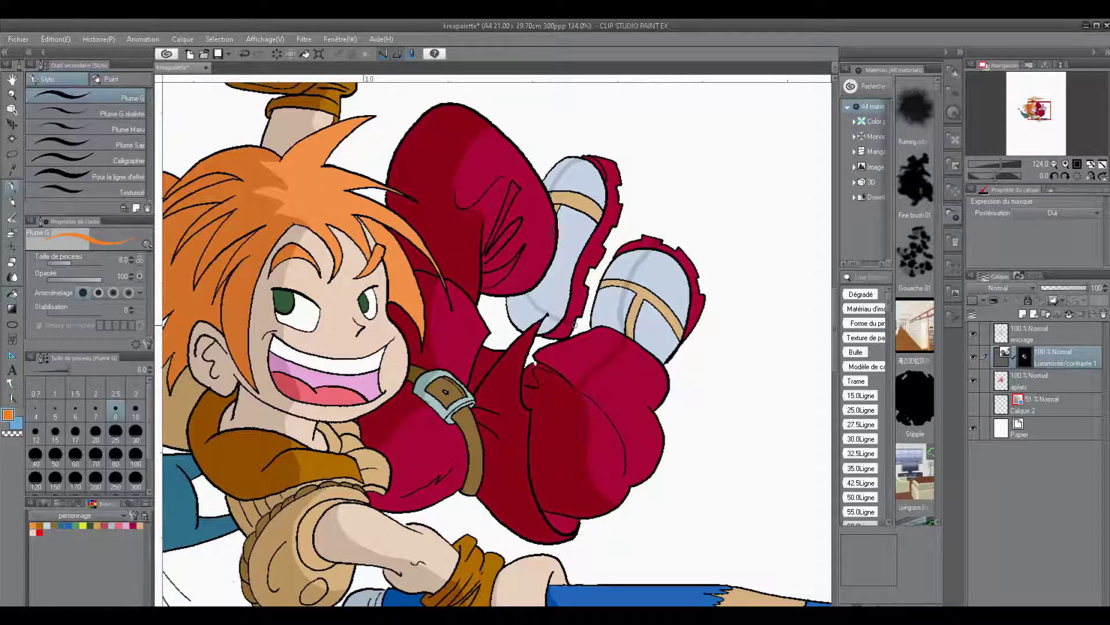
Fill the shaded sides of both shoe soles and the top of the lower trouser leg.
{"action": "key", "text": "g"}
{"action": "left_click", "coordinate": [526, 315]}
{"action": "left_click", "coordinate": [557, 174]}
{"action": "left_click", "coordinate": [607, 306]}
{"action": "left_click", "coordinate": [625, 269]}
{"action": "left_click", "coordinate": [587, 349]}
Fill the small creases of the upper red trouser leg with shadow.
{"action": "left_click", "coordinate": [513, 193]}
{"action": "left_click", "coordinate": [501, 238]}
{"action": "left_click", "coordinate": [492, 273]}
Draw a shadow boundary along the upper pencil from the fist to the tip and fill its lower side with shadow.
{"action": "left_click", "coordinate": [12, 95]}
{"action": "left_click_drag", "start_coordinate": [623, 256], "coordinate": [538, 254]}
{"action": "left_click_drag", "start_coordinate": [569, 116], "coordinate": [665, 118]}
{"action": "key", "text": "p"}
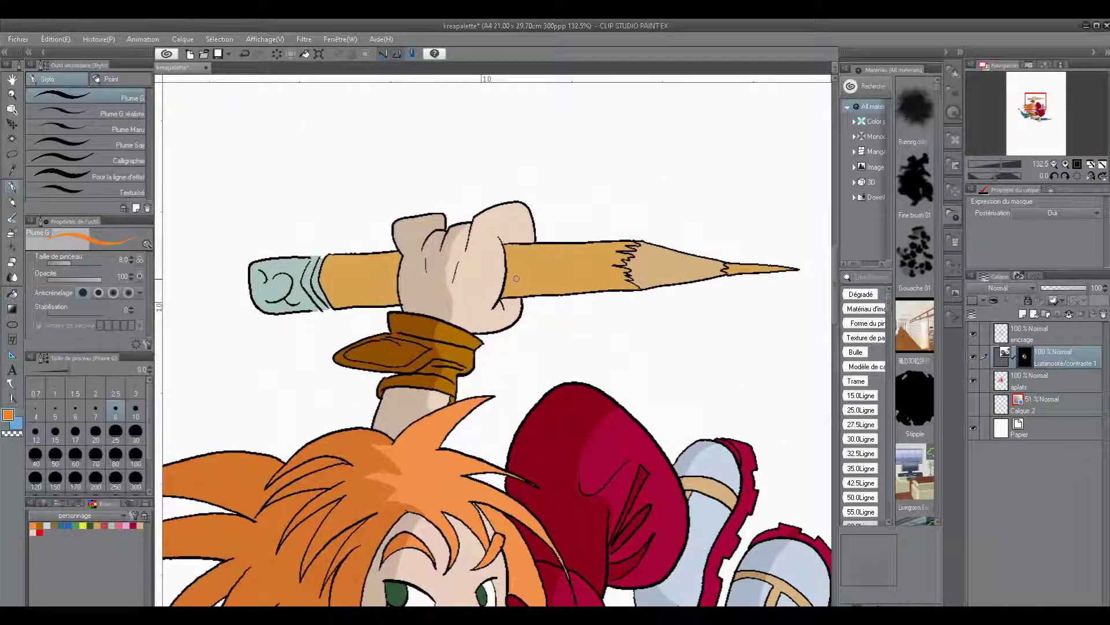
{"action": "mouse_move", "coordinate": [515, 272]}
{"action": "left_mouse_down"}
{"action": "mouse_move", "coordinate": [600, 273]}
{"action": "mouse_move", "coordinate": [793, 270]}
{"action": "left_mouse_up"}
{"action": "key", "text": "g"}
{"action": "left_click", "coordinate": [578, 285]}
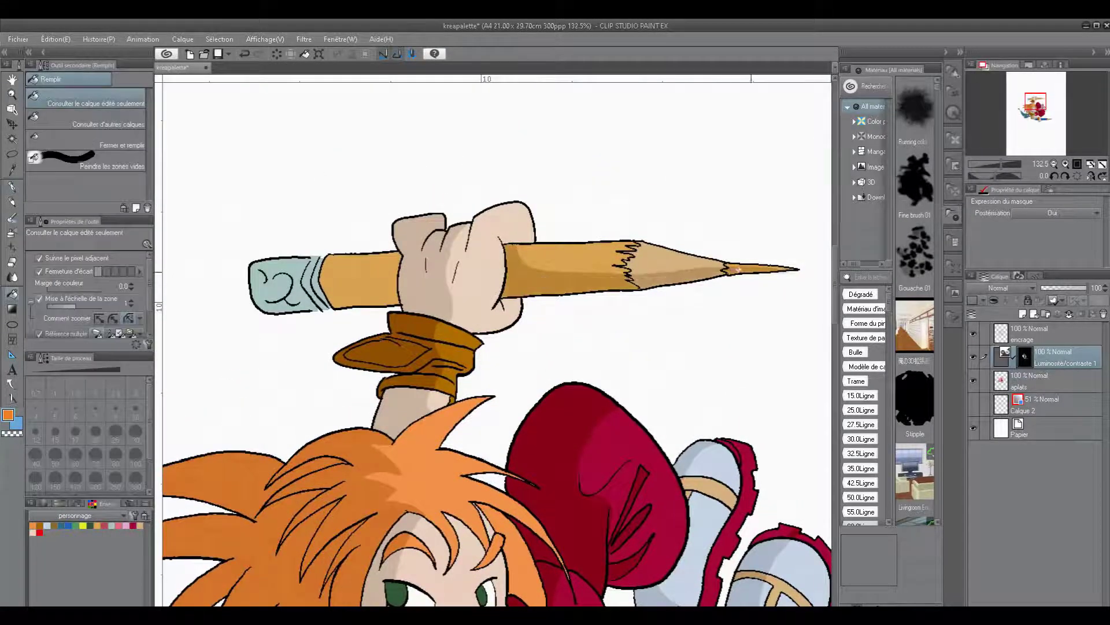
Fill the lower side of the upper pencil's rear end and its eraser with shadow.
{"action": "left_click", "coordinate": [359, 296]}
{"action": "left_click", "coordinate": [307, 293]}
{"action": "left_click", "coordinate": [284, 294]}
{"action": "left_click", "coordinate": [265, 284]}
{"action": "left_click", "coordinate": [299, 275]}
Paint the shadows cast by the hair locks on the character's forehead with the Plume G pen.
{"action": "left_click", "coordinate": [13, 94]}
{"action": "mouse_move", "coordinate": [663, 336]}
{"action": "left_mouse_down"}
{"action": "mouse_move", "coordinate": [616, 326]}
{"action": "mouse_move", "coordinate": [550, 386]}
{"action": "left_mouse_up"}
{"action": "scroll", "coordinate": [497, 411], "scroll_direction": "up", "scroll_amount": 5}
{"action": "key", "text": "p"}
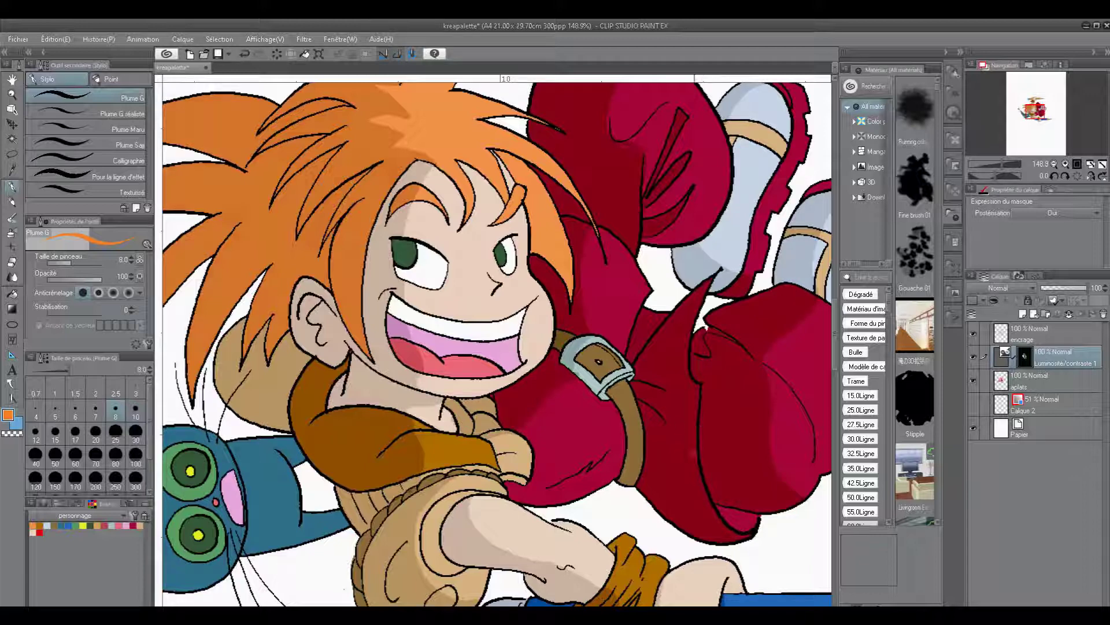
{"action": "scroll", "coordinate": [498, 237], "scroll_direction": "down", "scroll_amount": 3}
{"action": "scroll", "coordinate": [499, 237], "scroll_direction": "up", "scroll_amount": 5}
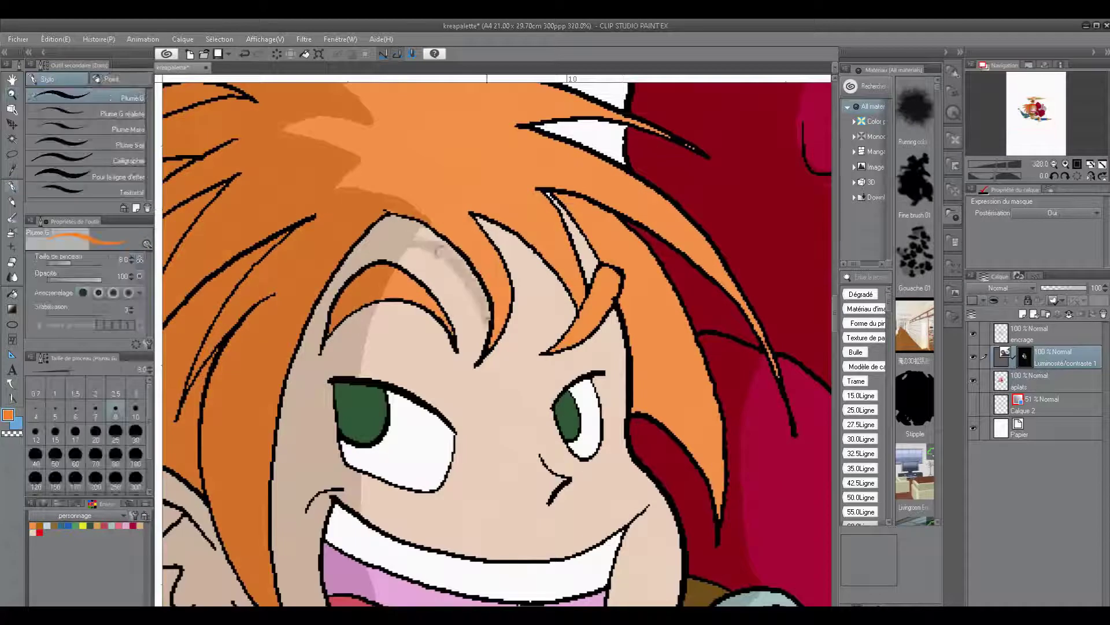
{"action": "left_click_drag", "start_coordinate": [499, 237], "coordinate": [570, 313]}
{"action": "mouse_move", "coordinate": [559, 203]}
{"action": "left_mouse_down"}
{"action": "mouse_move", "coordinate": [590, 278]}
{"action": "mouse_move", "coordinate": [579, 288]}
{"action": "mouse_move", "coordinate": [669, 251]}
{"action": "mouse_move", "coordinate": [550, 255]}
{"action": "left_mouse_up"}
{"action": "left_click", "coordinate": [578, 288]}
{"action": "left_click", "coordinate": [619, 271]}
Fill the shaded parts of the blue cat's limbs beside the character's shoulder.
{"action": "left_click_drag", "start_coordinate": [790, 211], "coordinate": [793, 210]}
{"action": "left_click_drag", "start_coordinate": [217, 396], "coordinate": [272, 396]}
{"action": "key", "text": "g"}
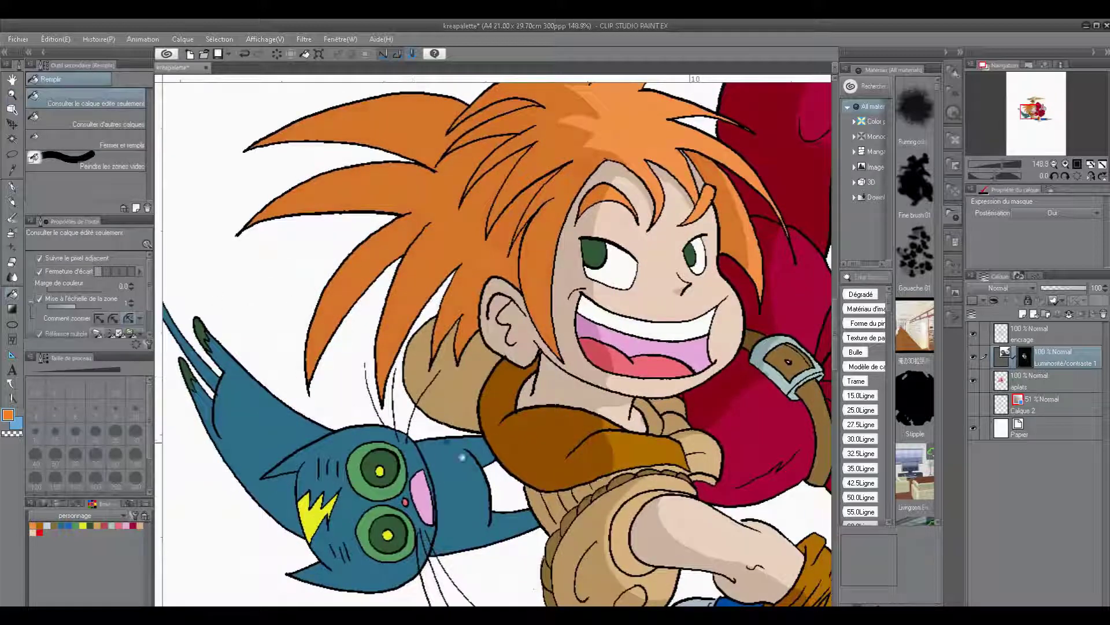
{"action": "left_click", "coordinate": [463, 458]}
{"action": "left_click", "coordinate": [524, 518]}
Draw a shadow boundary along the cat's body and head with the pen and fill the shaded sides.
{"action": "key", "text": "p"}
{"action": "mouse_move", "coordinate": [209, 341]}
{"action": "left_mouse_down"}
{"action": "mouse_move", "coordinate": [307, 445]}
{"action": "mouse_move", "coordinate": [428, 472]}
{"action": "left_mouse_up"}
{"action": "key", "text": "g"}
{"action": "left_click", "coordinate": [262, 446]}
{"action": "left_click", "coordinate": [339, 554]}
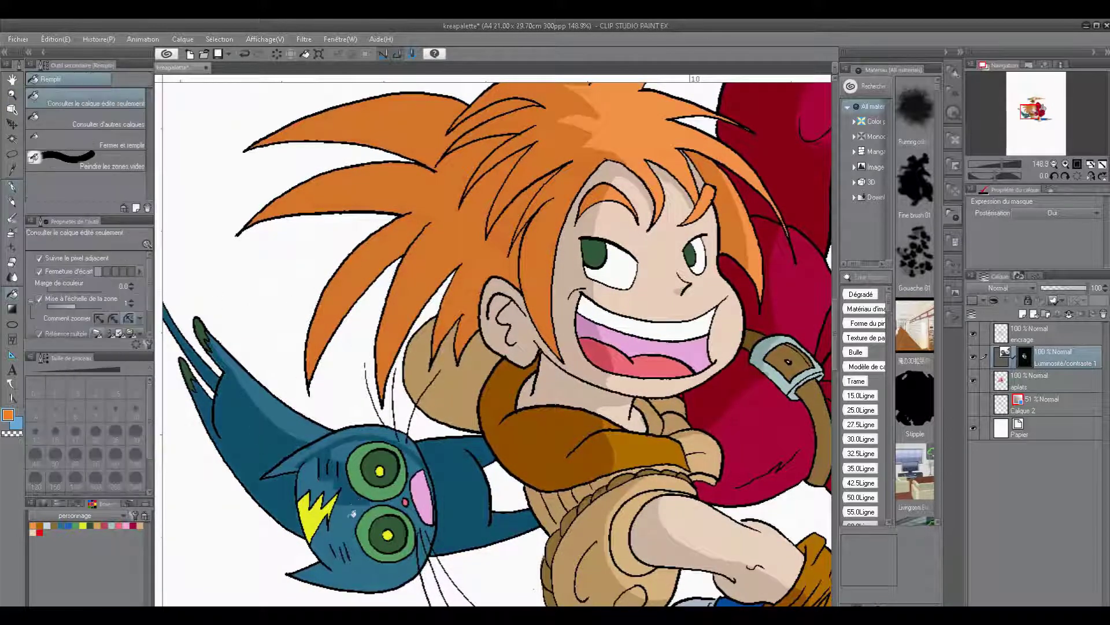
Cover the remaining unshaded gaps around the cat's forehead, eyes and muzzle using the Peindre les zones vides fill tool.
{"action": "left_click", "coordinate": [87, 161]}
{"action": "left_click_drag", "start_coordinate": [334, 476], "coordinate": [312, 509]}
{"action": "left_click_drag", "start_coordinate": [423, 516], "coordinate": [426, 567]}
{"action": "left_click_drag", "start_coordinate": [399, 490], "coordinate": [425, 566]}
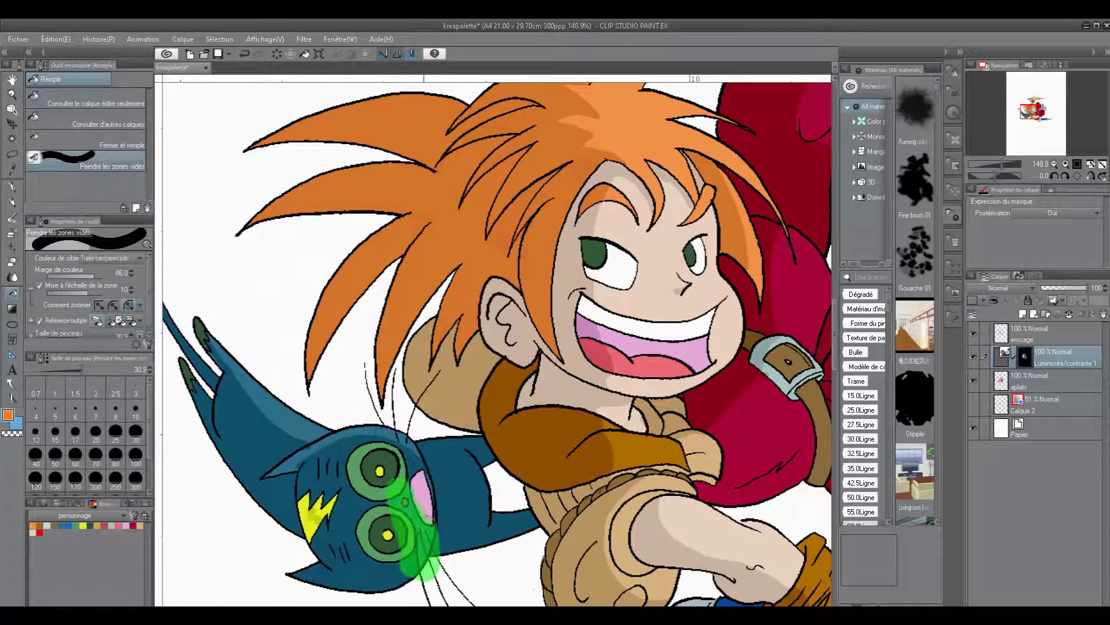
Add a small pen touch-up to the character's shading and show the whole illustration on the page.
{"action": "left_click", "coordinate": [11, 93]}
{"action": "left_click", "coordinate": [87, 119]}
{"action": "left_click", "coordinate": [764, 209]}
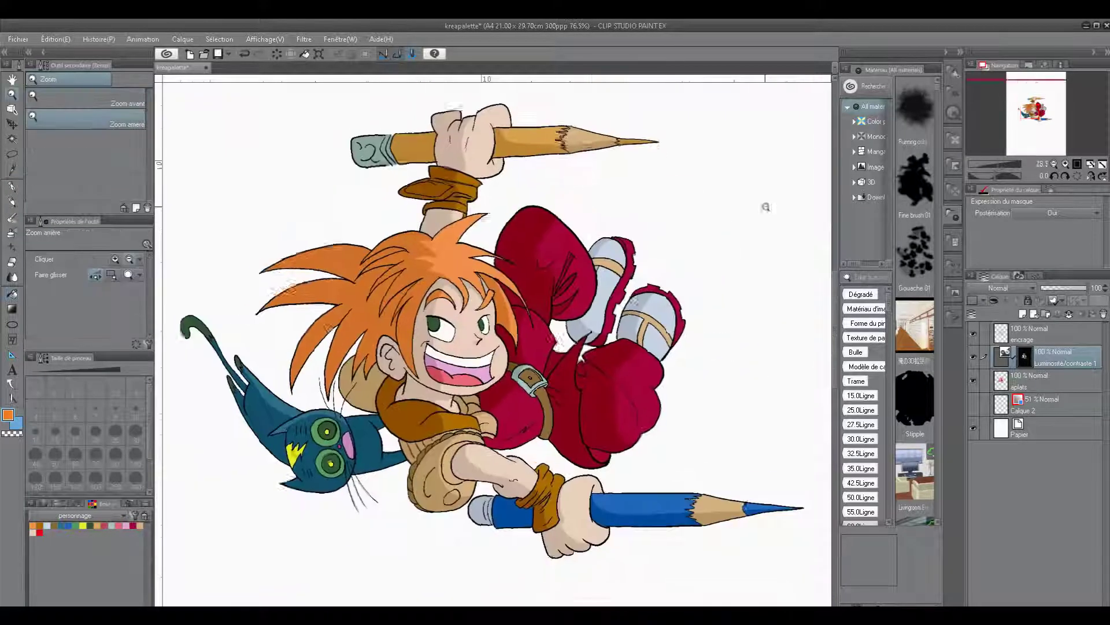
{"action": "scroll", "coordinate": [430, 257], "scroll_direction": "up", "scroll_amount": 3}
{"action": "key", "text": "p"}
{"action": "left_click_drag", "start_coordinate": [462, 246], "coordinate": [442, 265]}
{"action": "left_click", "coordinate": [11, 93]}
{"action": "left_click", "coordinate": [796, 340]}
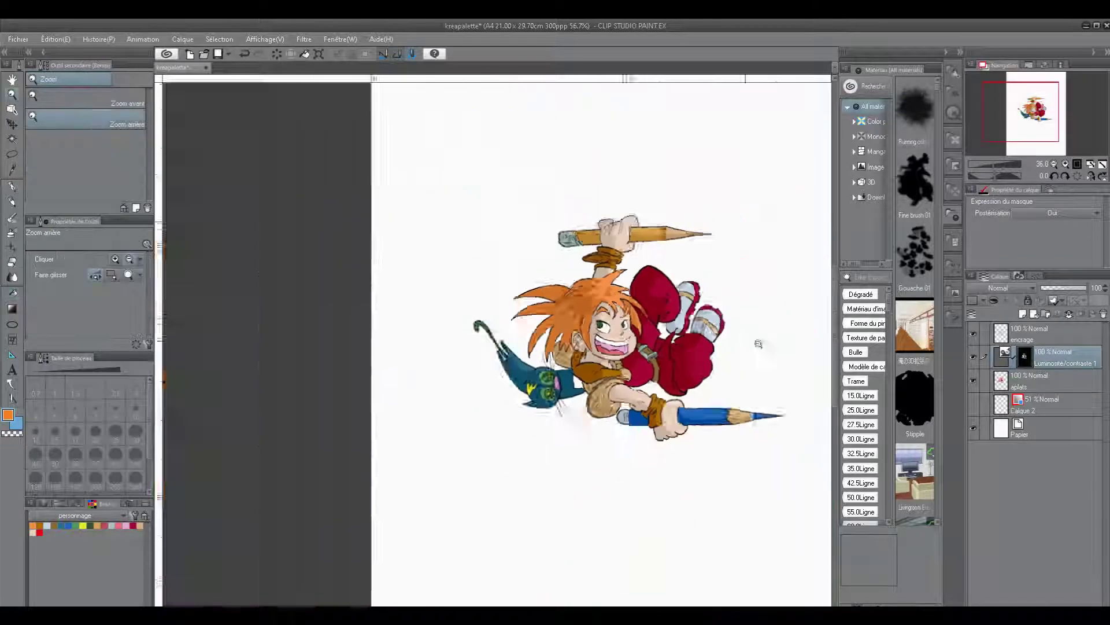